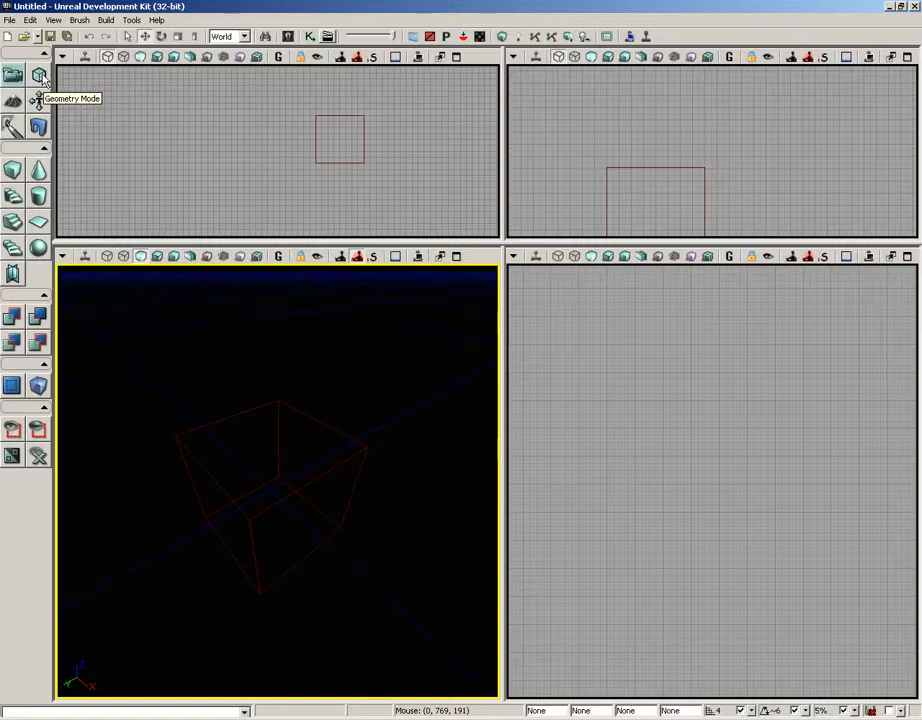
Enter Geometry Mode and select the cube brush for editing with the Edit modifier.
left_click(39, 76)
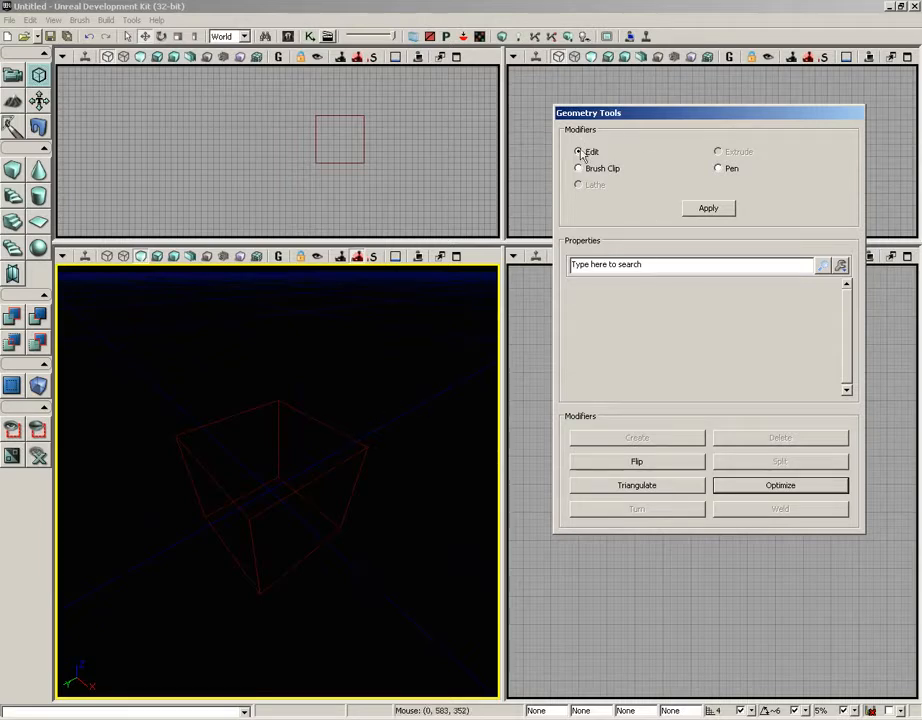
left_click(336, 430)
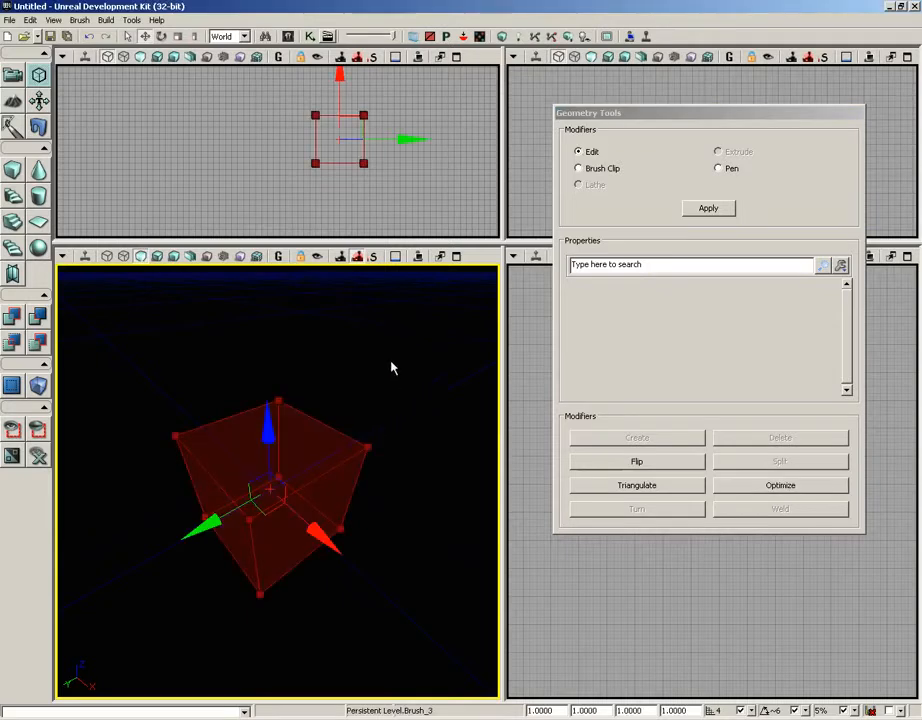
mouse_move(391, 367)
right_mouse_down()
mouse_move(387, 428)
mouse_move(360, 395)
mouse_move(331, 387)
mouse_move(325, 407)
mouse_move(383, 354)
right_mouse_up()
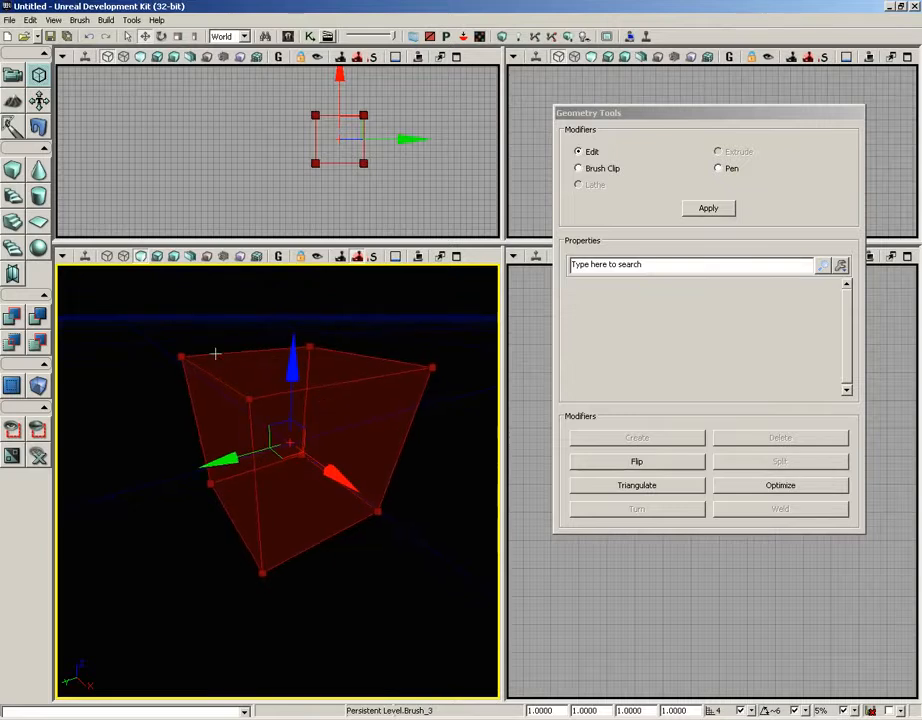
Try selecting the cube's individual elements: a top corner vertex, the top face, a side face and a top edge.
left_click(180, 357)
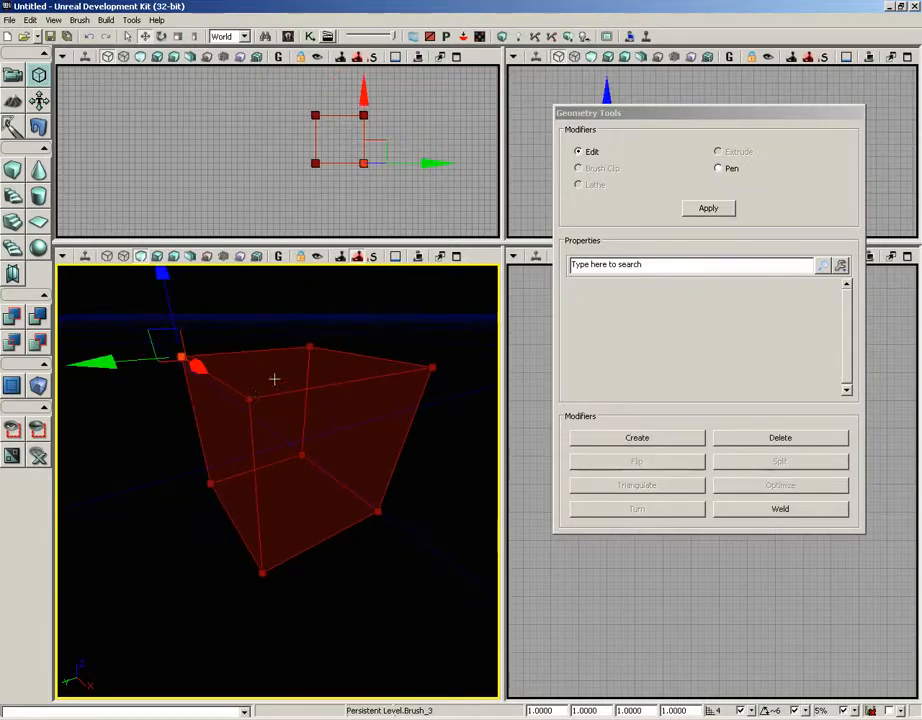
left_click(274, 379)
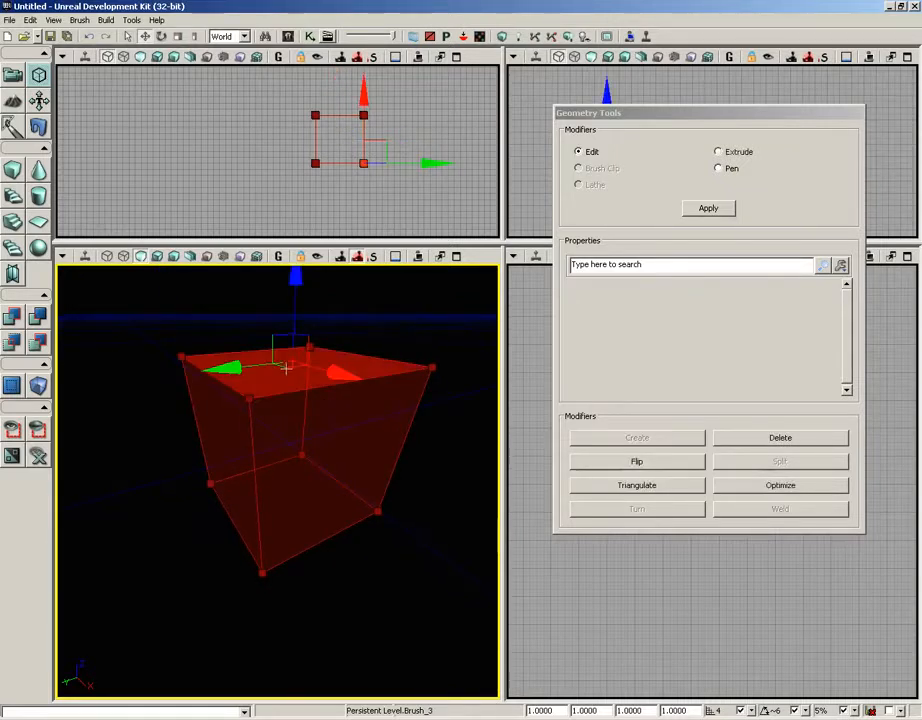
left_click(228, 386)
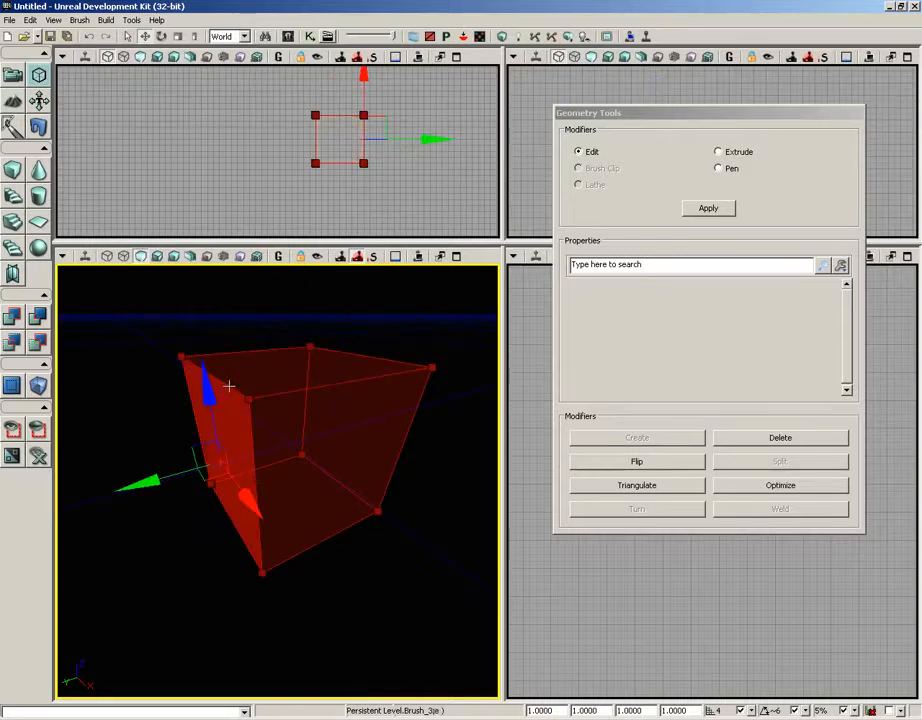
left_click(228, 386)
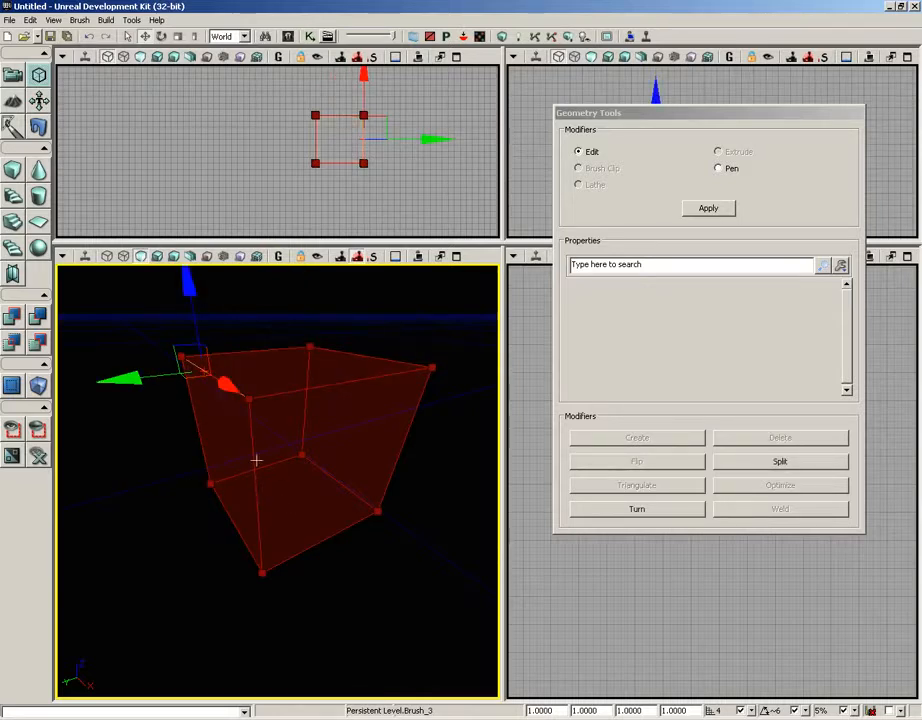
mouse_move(193, 296)
left_mouse_down()
mouse_move(185, 340)
mouse_move(189, 268)
mouse_move(184, 308)
mouse_move(185, 283)
left_mouse_up()
left_click(224, 286)
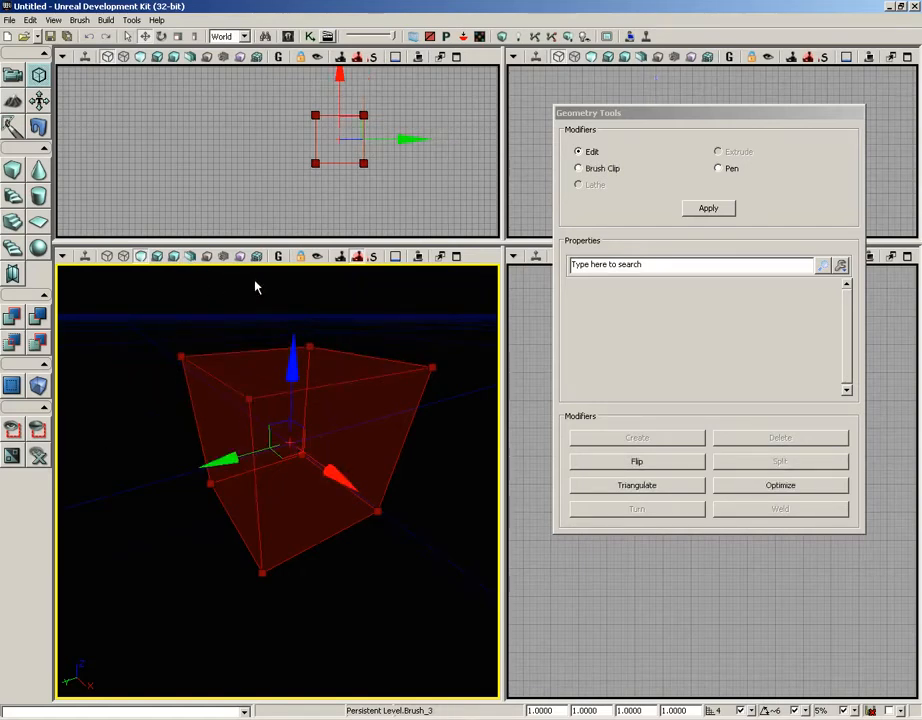
Review the settings of the Brush Clip and Pen modifiers in Geometry Tools.
left_click(579, 168)
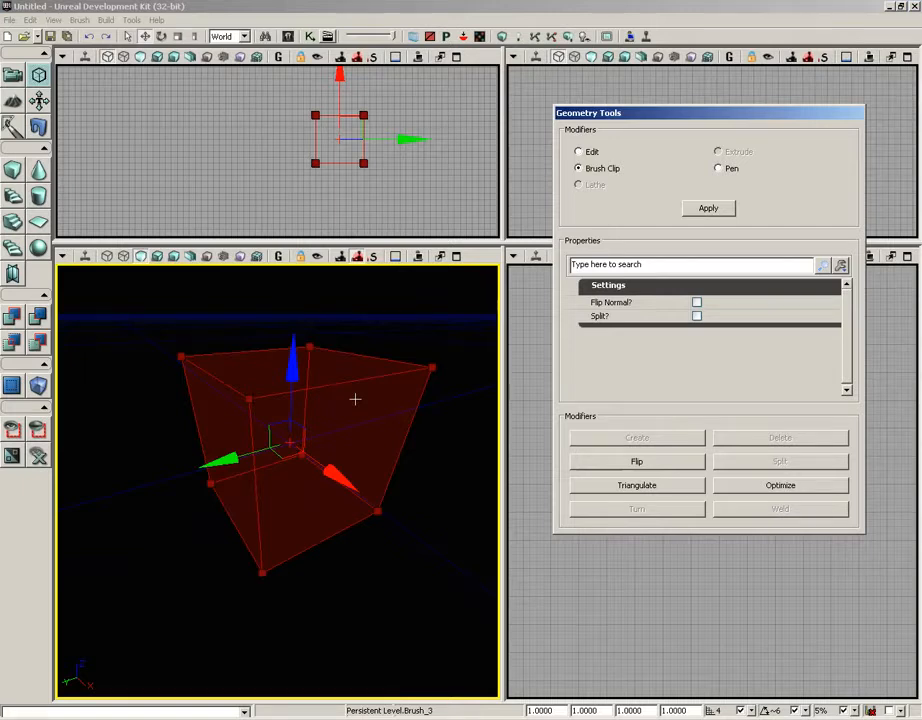
left_click(727, 169)
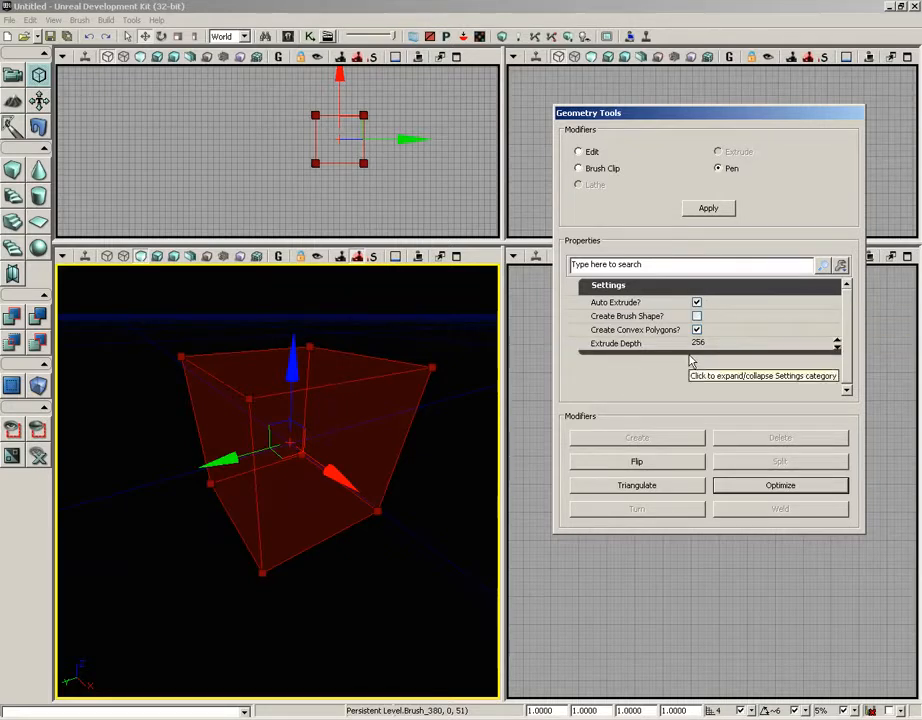
left_click(580, 152)
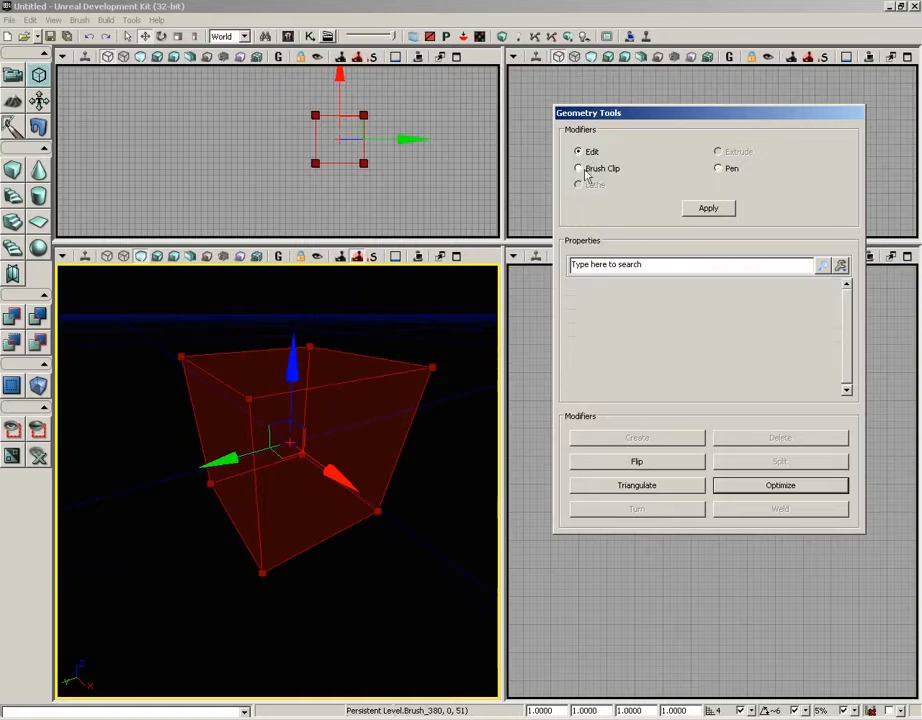
left_click(591, 170)
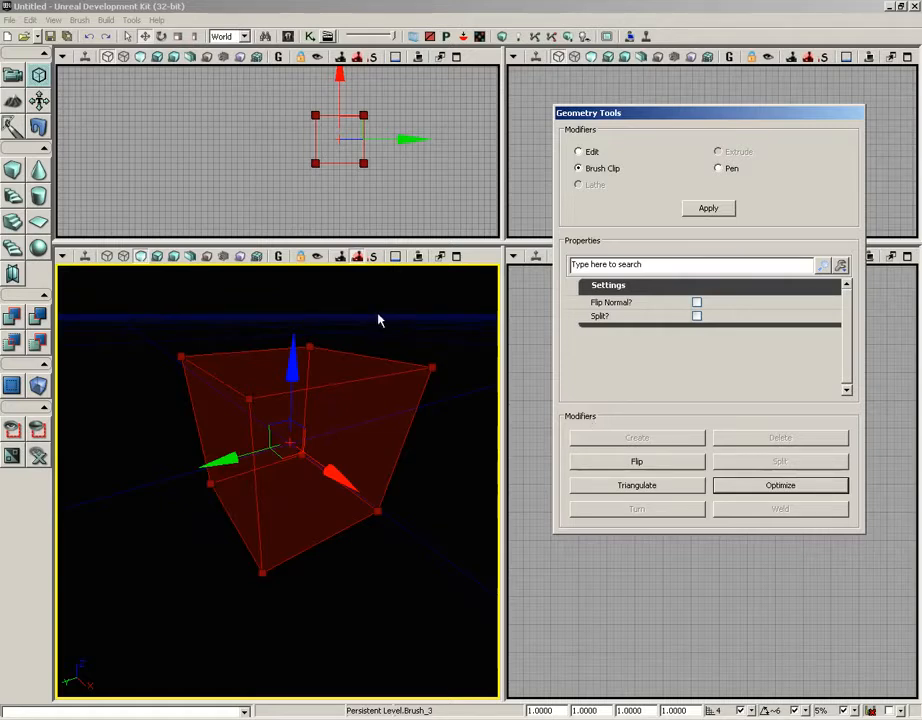
Select the cube's top face, select one of its corner vertices, and switch to the Edit modifier.
left_click(322, 369)
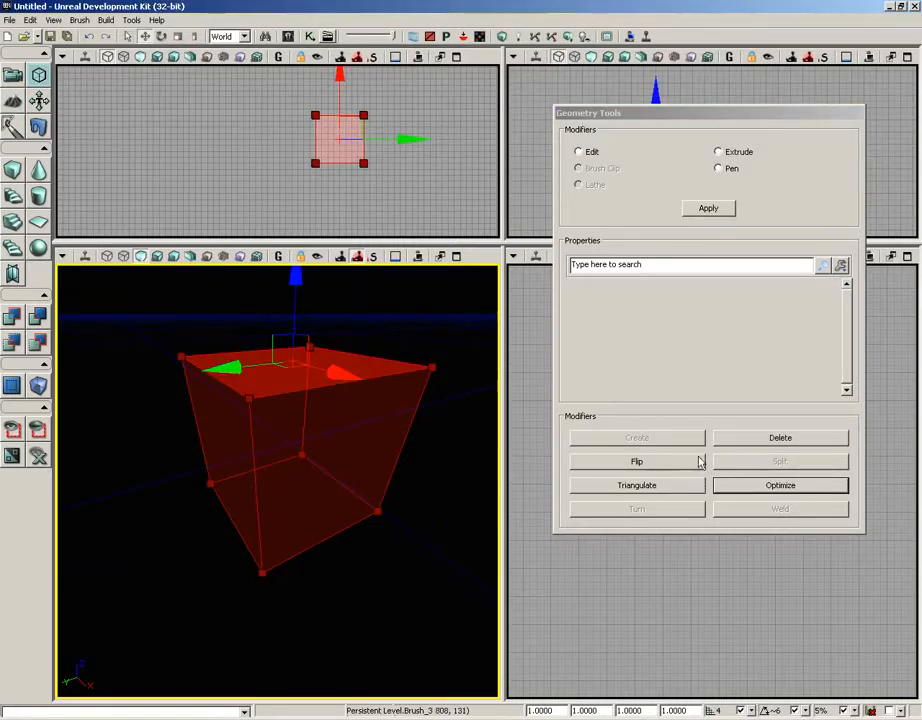
left_click(432, 368)
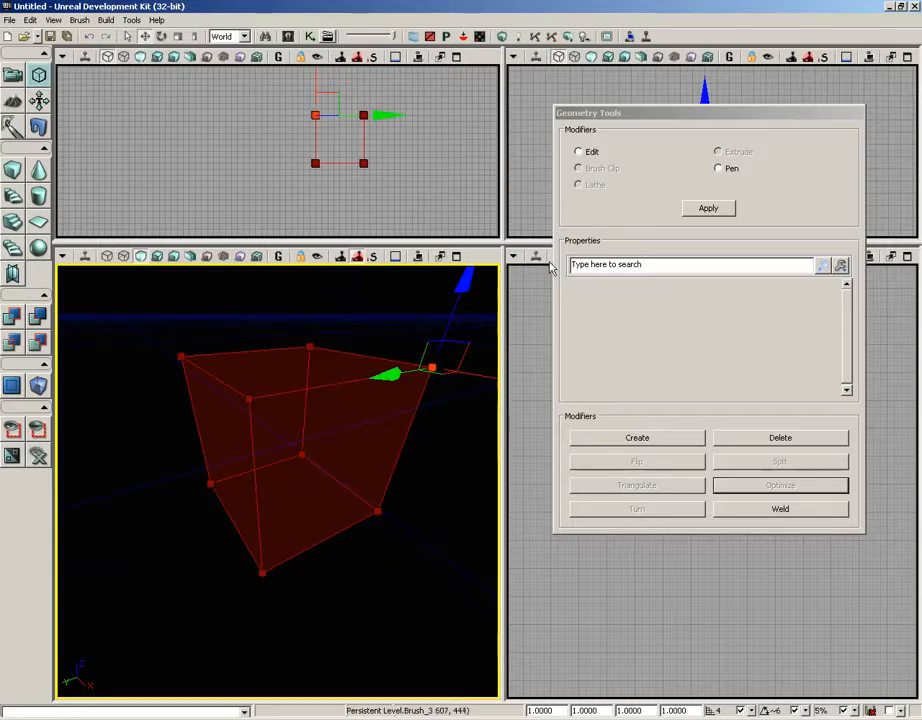
left_click(596, 152)
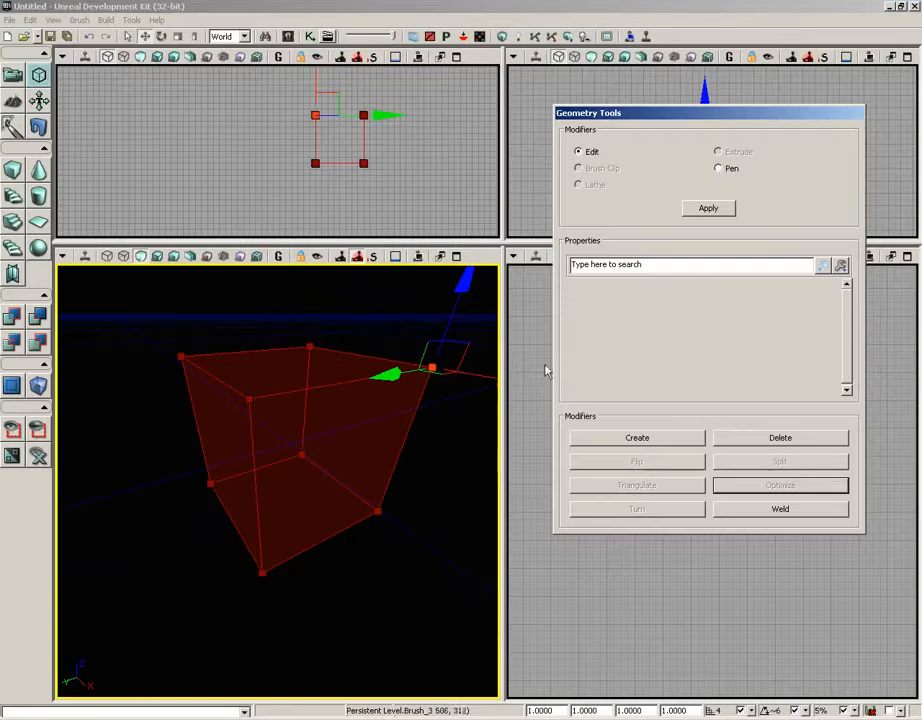
Inspect the cube from above and select one of its side faces.
mouse_move(435, 437)
right_mouse_down()
mouse_move(430, 457)
mouse_move(430, 412)
right_mouse_up()
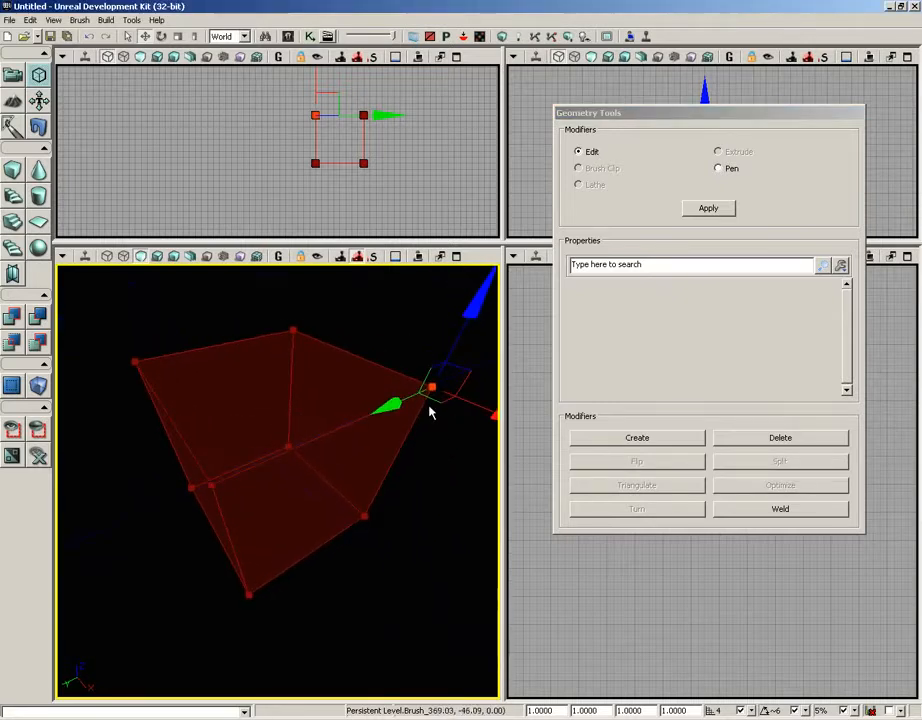
middle_click_drag(405, 323, 384, 322)
right_click_drag(409, 320, 403, 302)
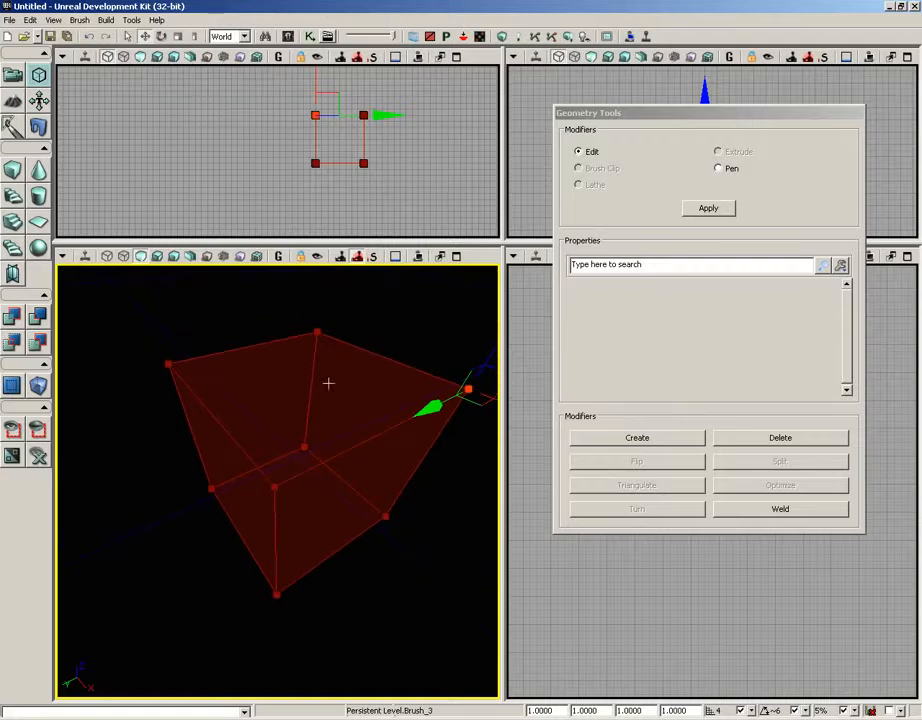
left_click(294, 392)
left_click(344, 498)
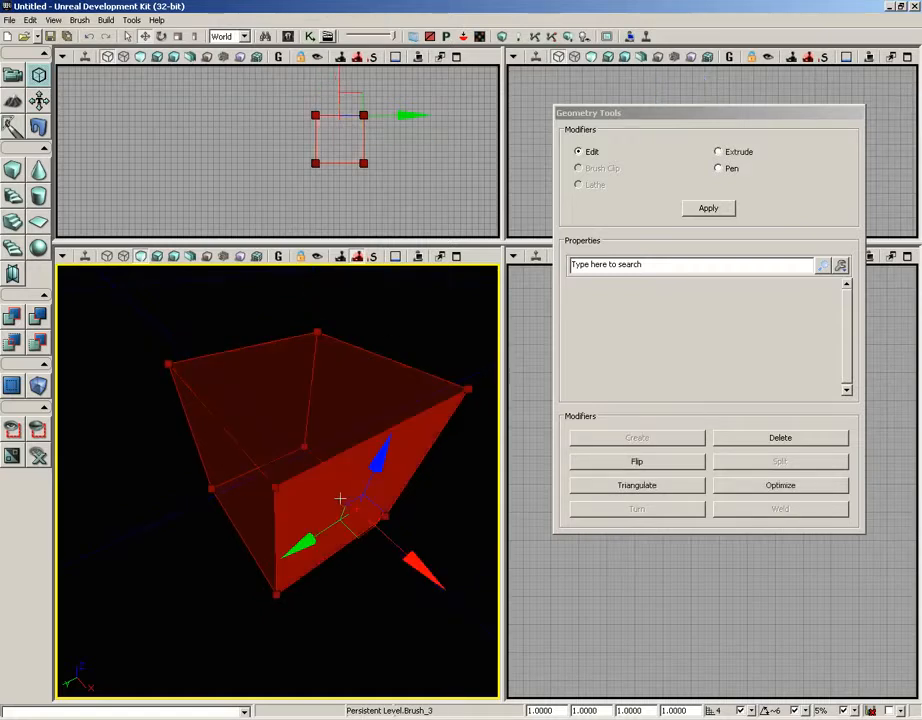
Select a top corner vertex of the cube and raise it well above the top face.
left_click(170, 364)
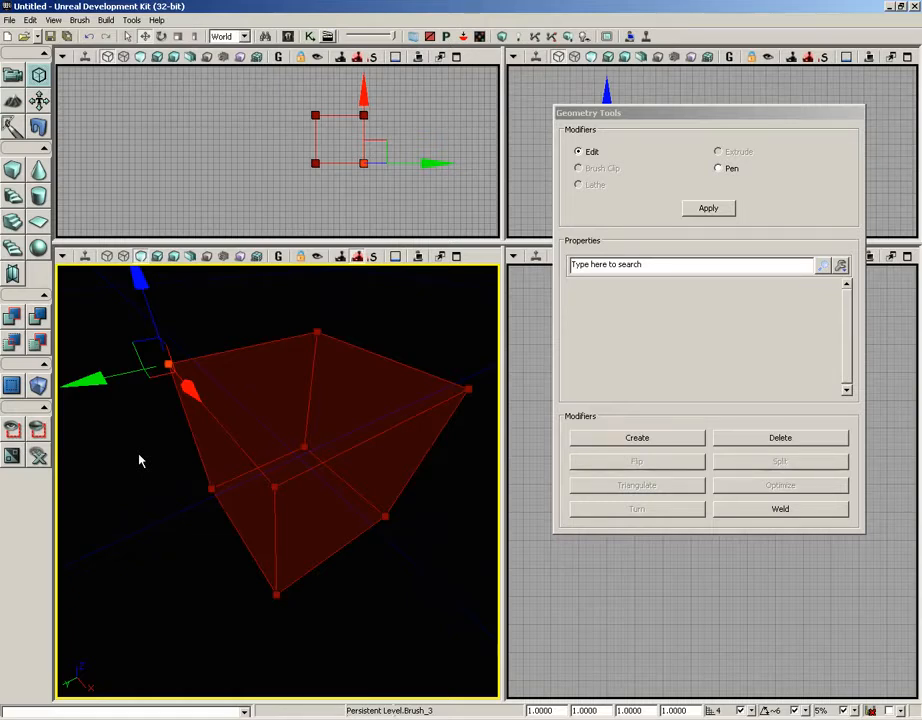
mouse_move(140, 428)
left_mouse_down()
mouse_move(183, 478)
mouse_move(187, 391)
left_mouse_up()
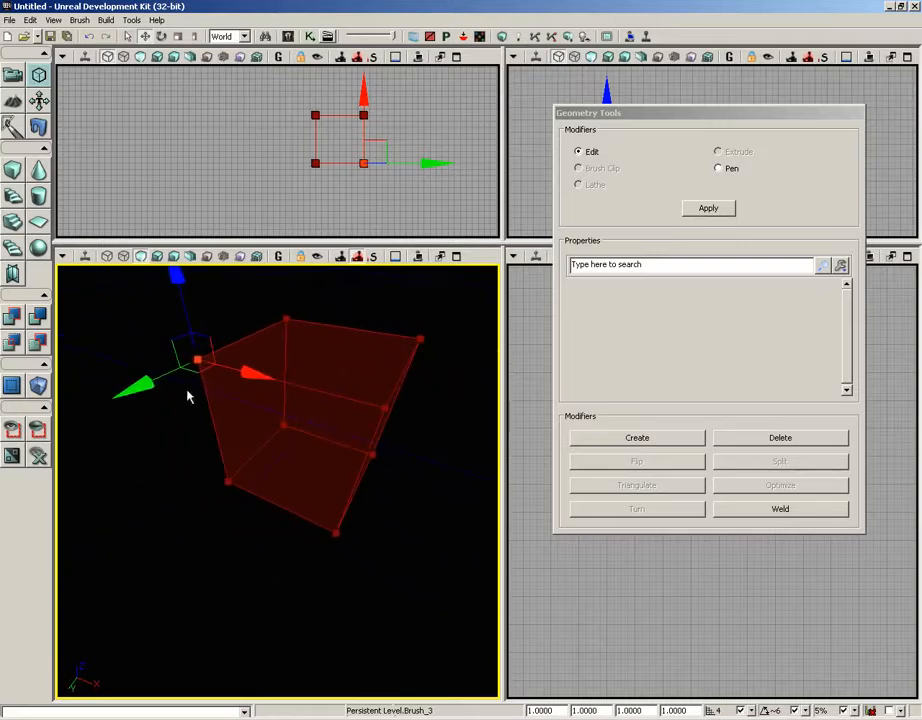
left_click_drag(184, 296, 180, 262)
left_click(179, 394)
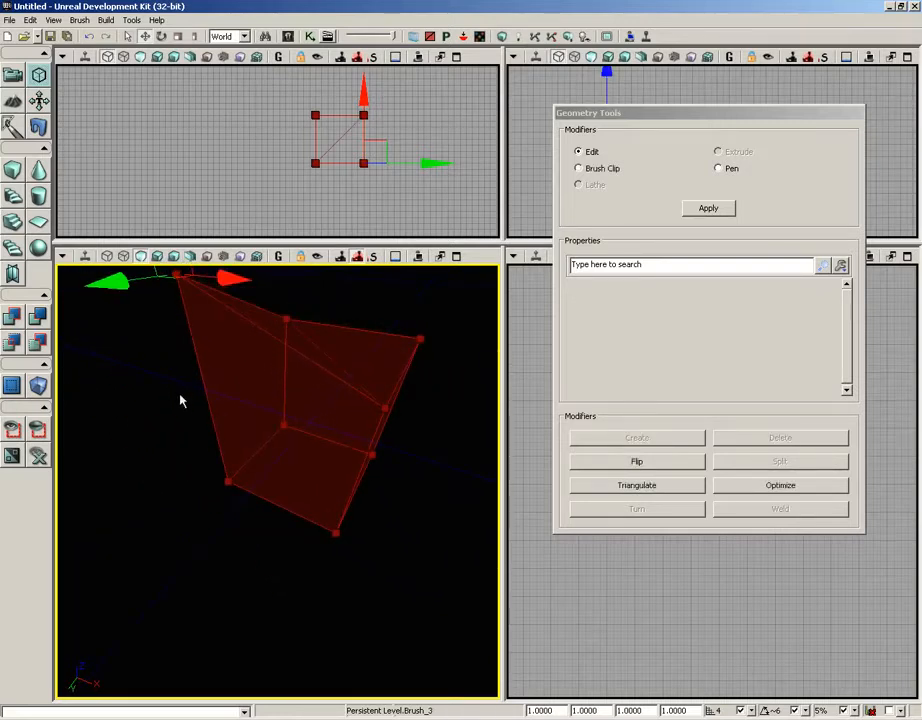
Select the raised corner vertex and lower it vertically toward the other top corners.
mouse_move(179, 394)
left_mouse_down()
mouse_move(101, 345)
mouse_move(102, 299)
mouse_move(142, 299)
mouse_move(165, 319)
mouse_move(76, 267)
left_mouse_up()
left_click_drag(140, 432, 169, 461)
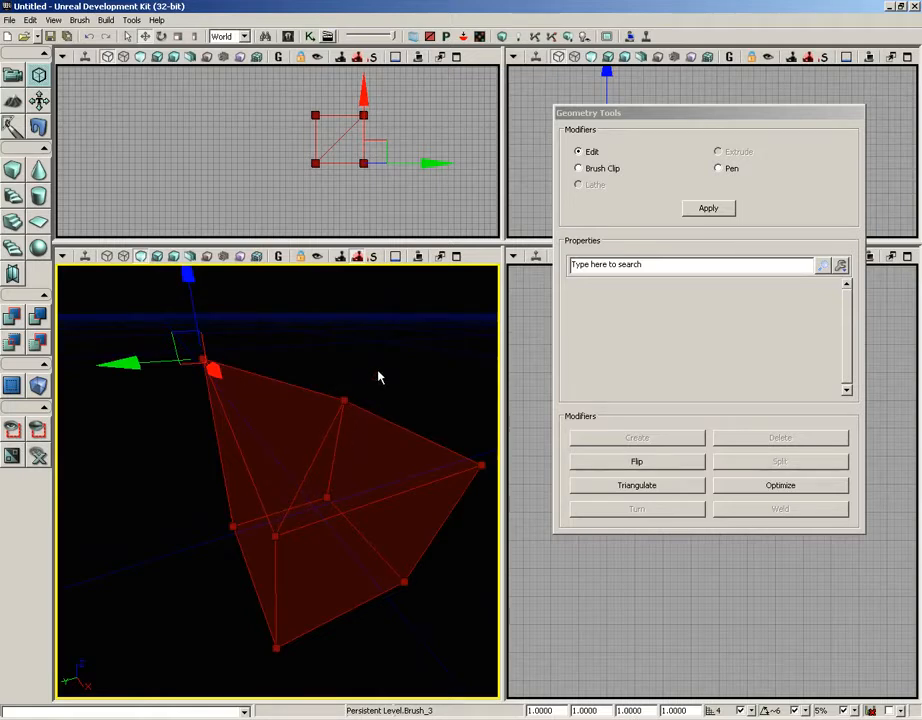
mouse_move(378, 371)
right_mouse_down()
mouse_move(409, 359)
mouse_move(407, 372)
mouse_move(384, 385)
mouse_move(355, 377)
mouse_move(364, 387)
mouse_move(352, 370)
mouse_move(397, 377)
mouse_move(356, 336)
right_mouse_up()
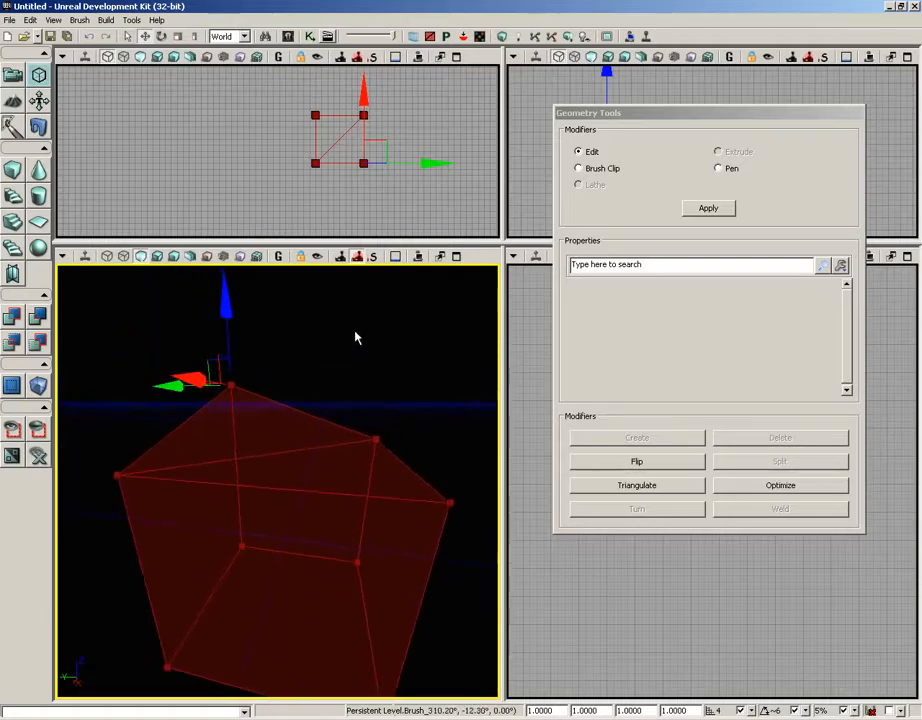
mouse_move(348, 362)
left_mouse_down()
mouse_move(344, 350)
mouse_move(350, 368)
left_mouse_up()
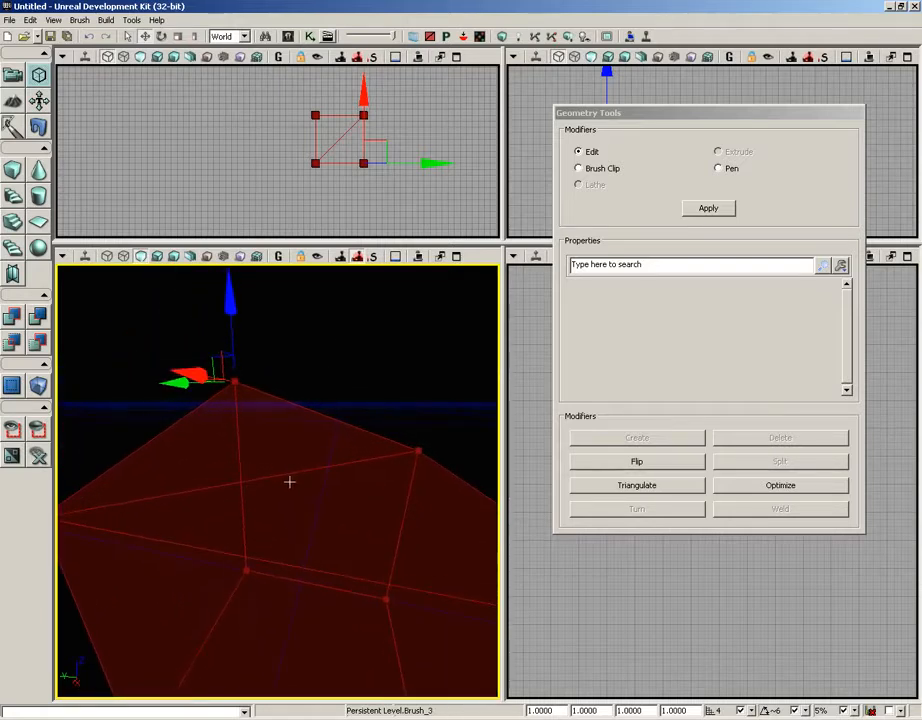
left_click(234, 381)
left_click_drag(232, 303, 233, 347)
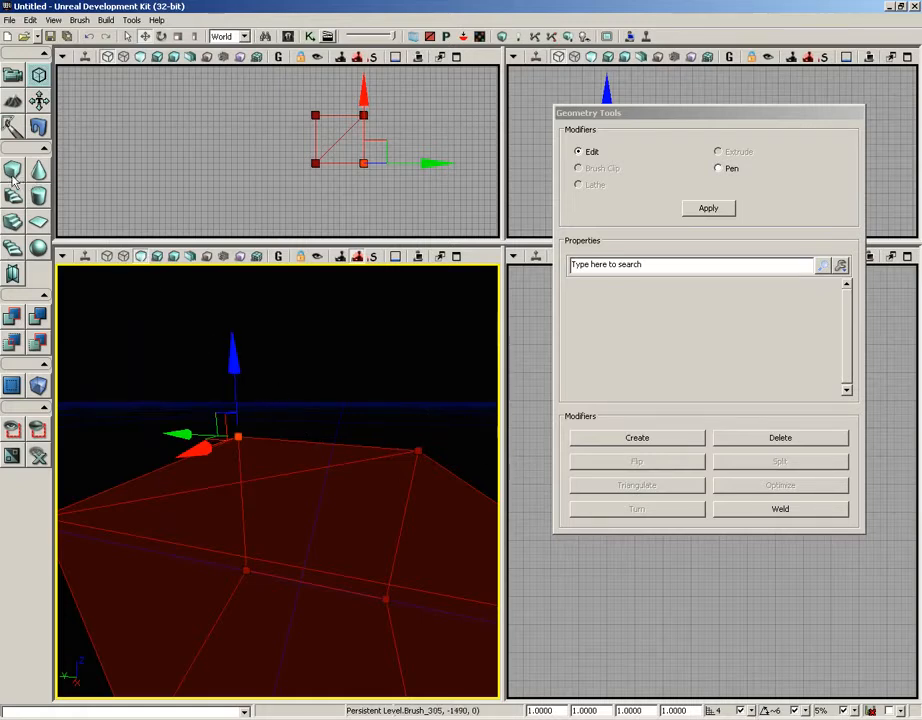
Align the corner vertex level with the other top vertices using the orthographic side view.
middle_click_drag(368, 376, 372, 394)
left_click_drag(740, 113, 349, 119)
scroll(770, 167, "up", 5)
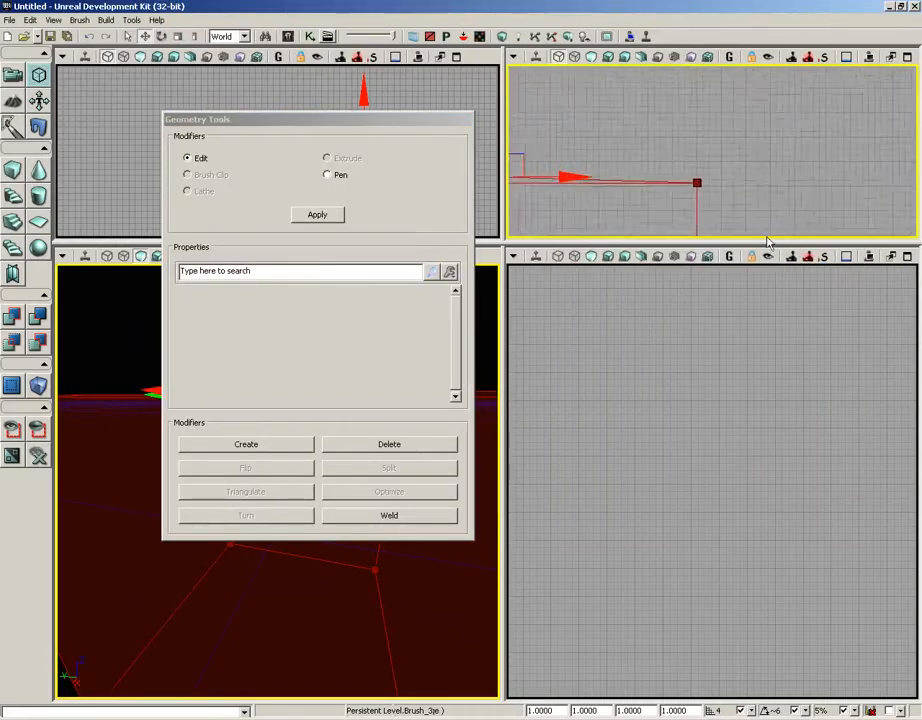
right_click_drag(770, 168, 911, 148)
scroll(905, 155, "up", 4)
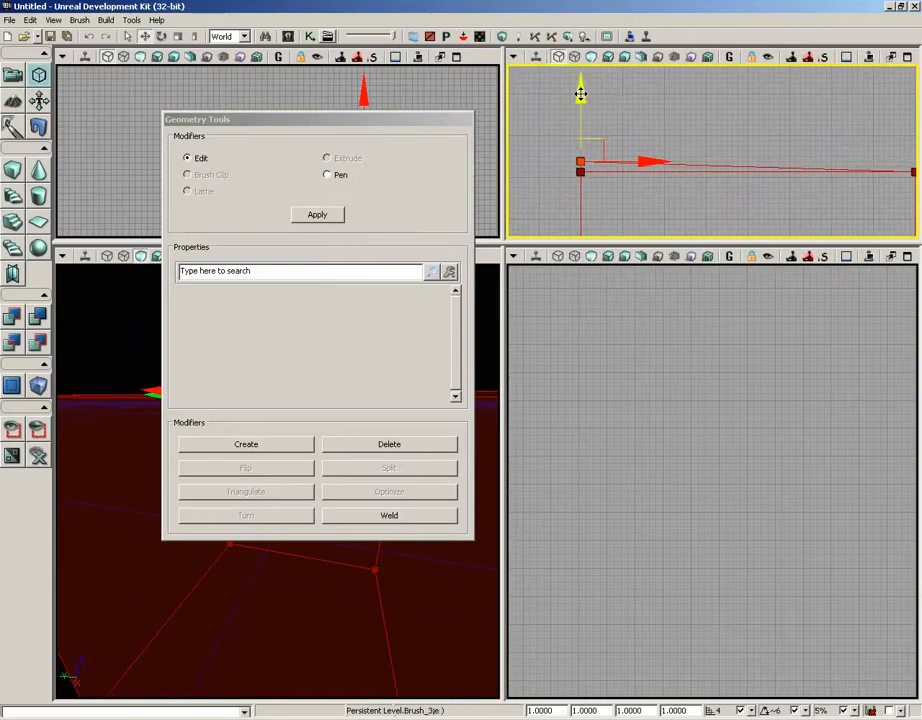
left_click_drag(580, 91, 580, 104)
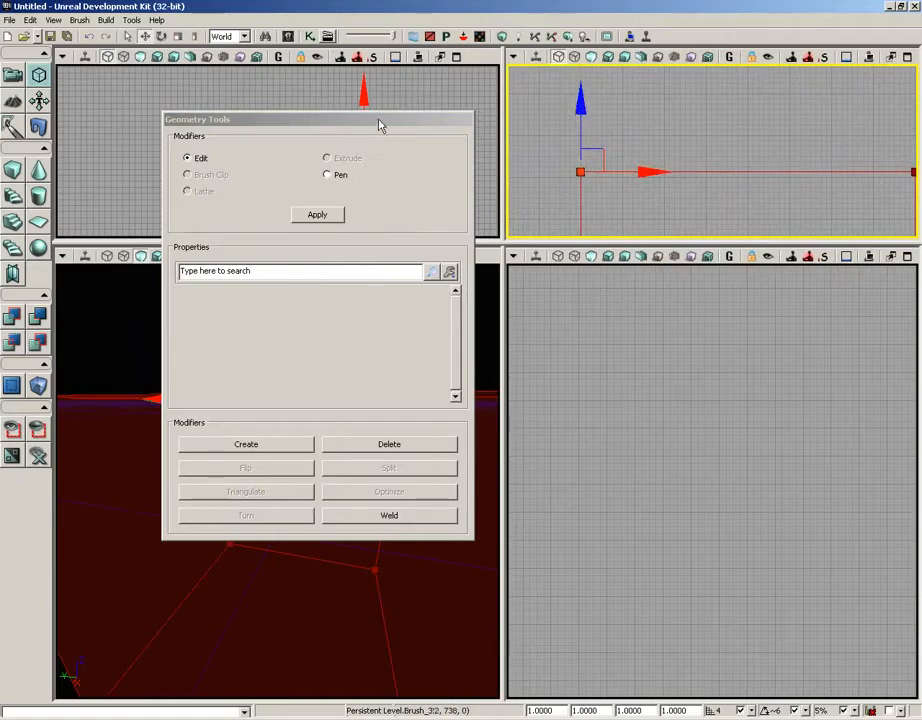
Select the whole cube brush and optimize its geometry to remove the diagonal edge across the top face.
left_click_drag(370, 128, 737, 129)
left_click_drag(372, 354, 356, 467)
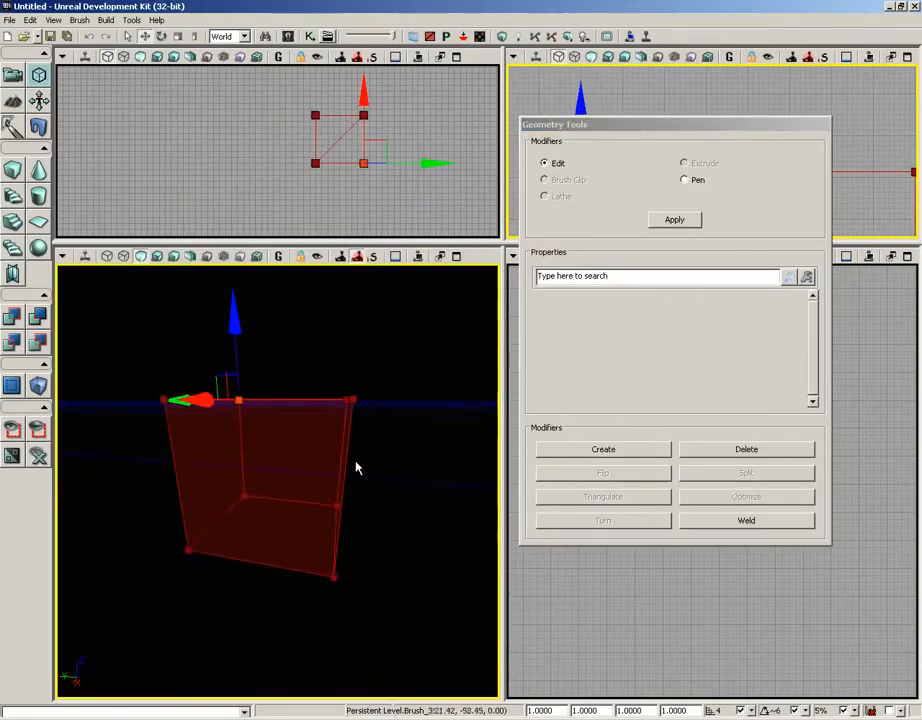
right_click(356, 465)
left_click(281, 385)
mouse_move(333, 376)
right_mouse_down()
mouse_move(329, 478)
mouse_move(334, 378)
right_mouse_up()
left_click(291, 377)
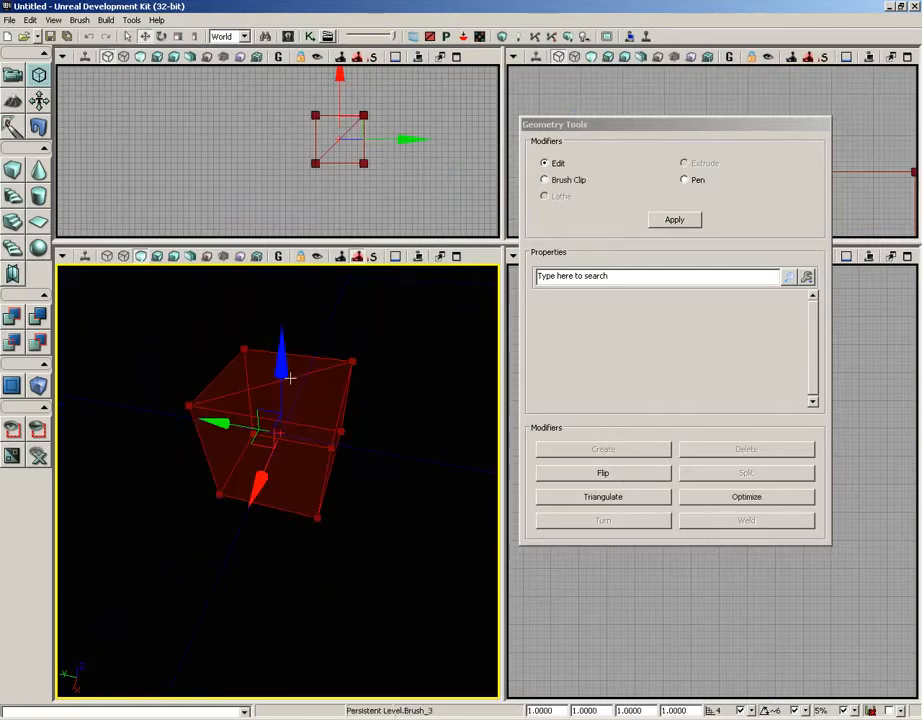
left_click(276, 379)
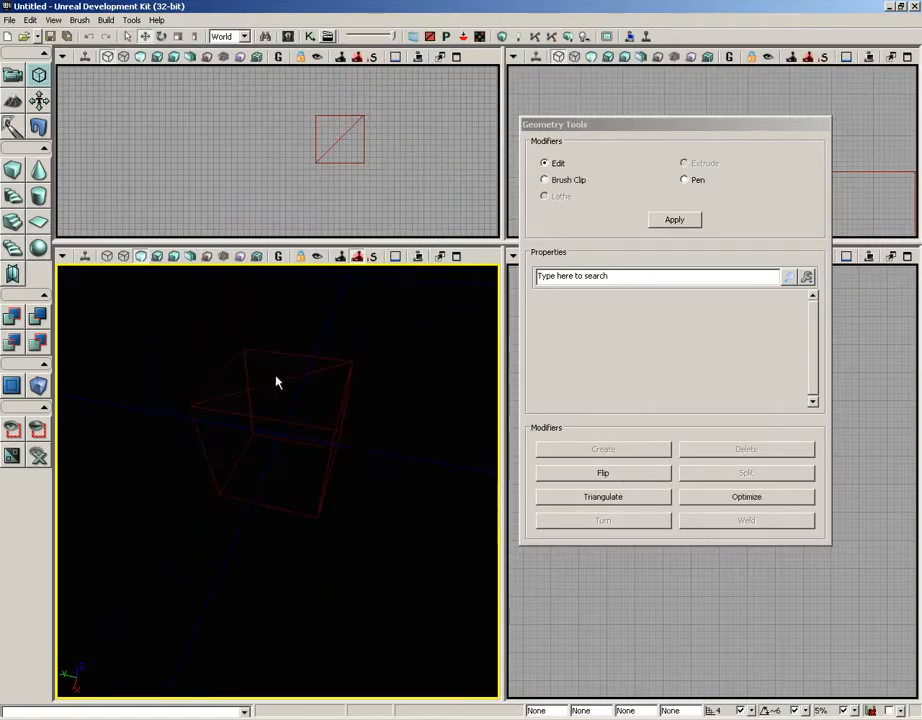
left_click(198, 437)
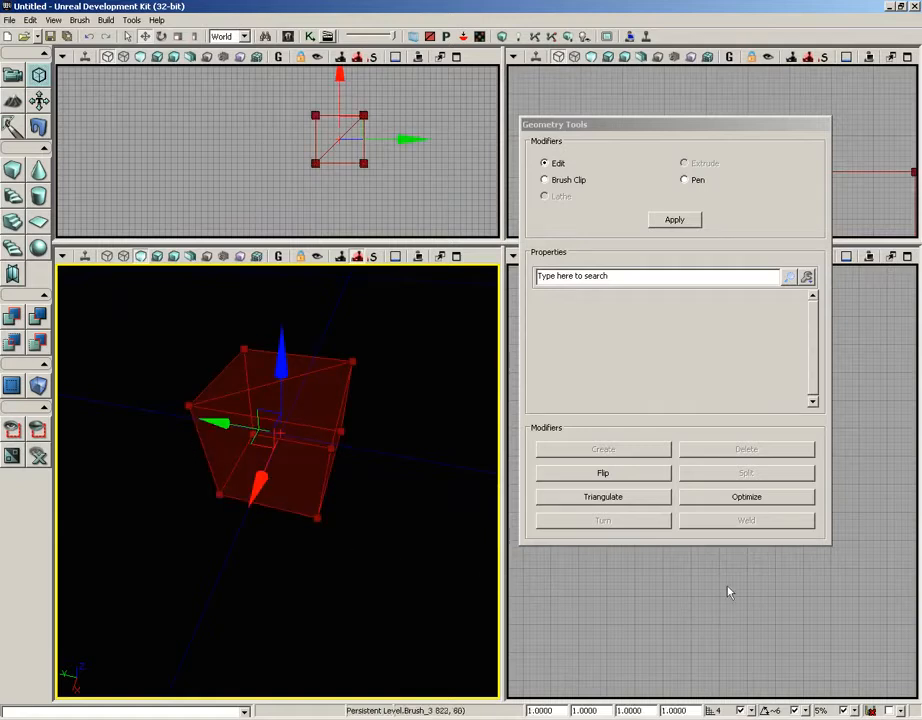
left_click(750, 504)
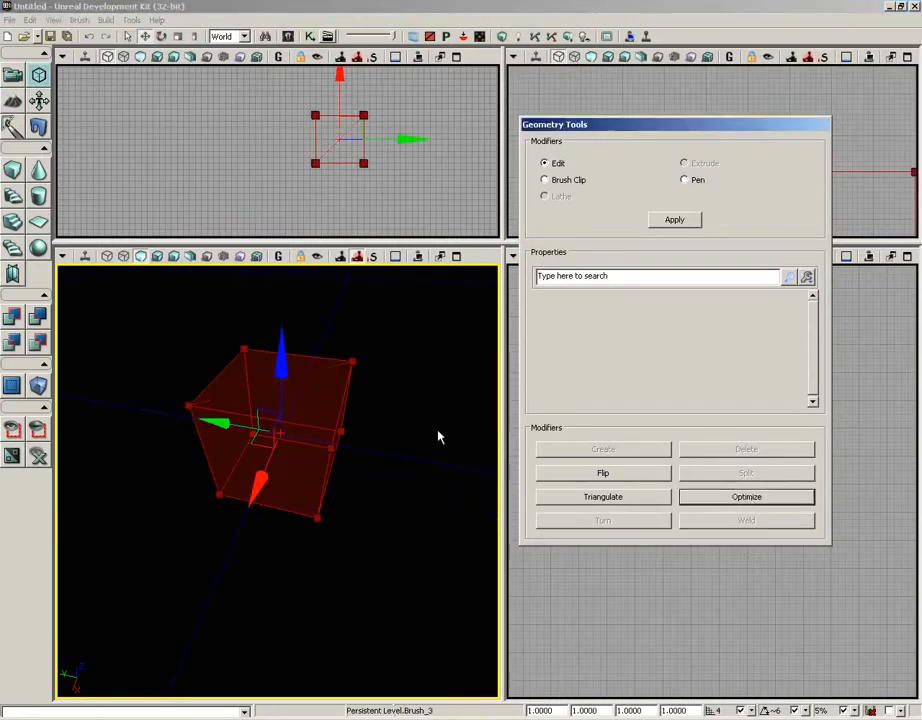
Select one side edge of the cube's top face and raise it vertically to slope the top.
mouse_move(438, 436)
left_mouse_down()
mouse_move(437, 360)
mouse_move(436, 430)
left_mouse_up()
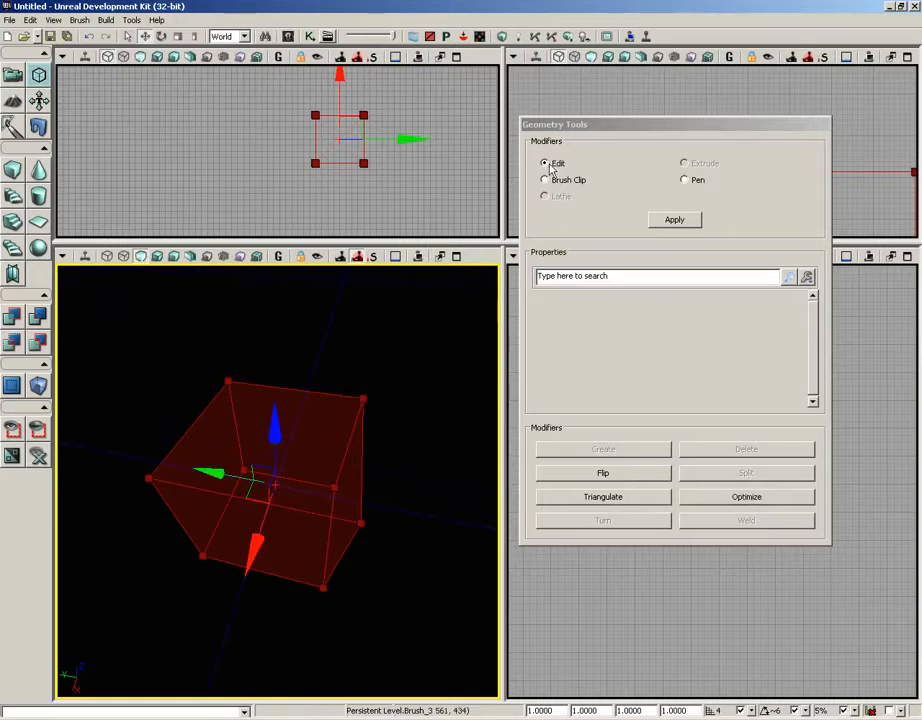
left_click(362, 459)
middle_click_drag(410, 485, 426, 506)
right_click_drag(426, 506, 453, 450)
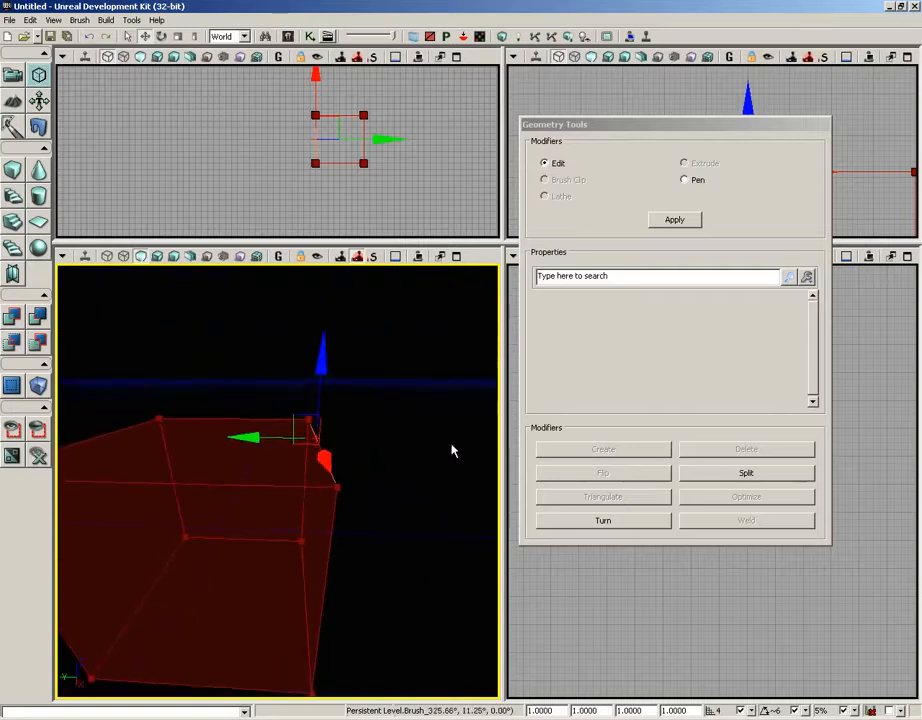
mouse_move(321, 370)
left_mouse_down()
mouse_move(321, 294)
mouse_move(322, 313)
left_mouse_up()
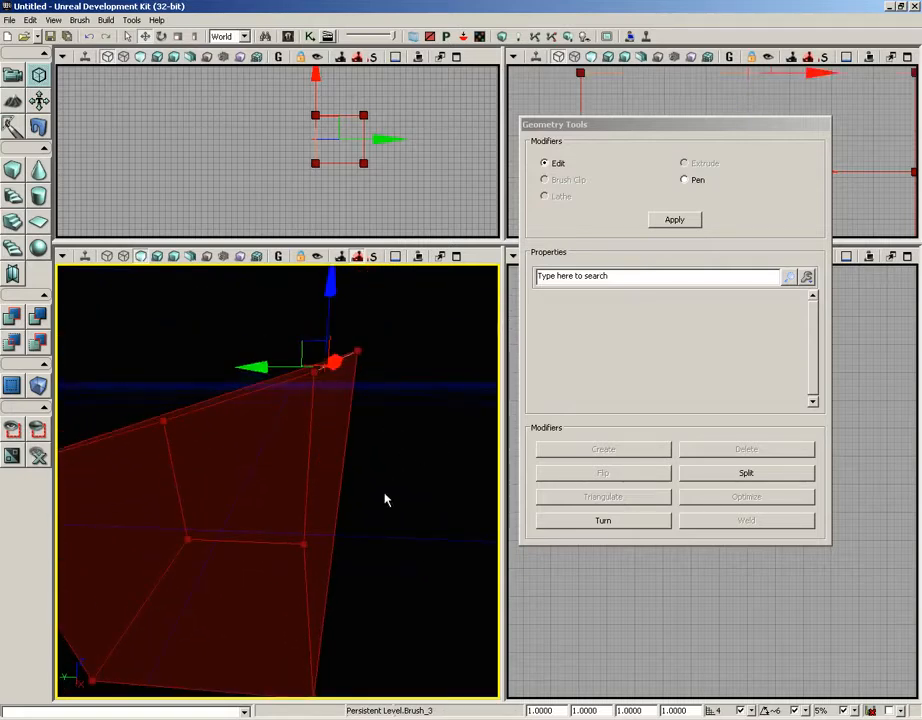
Select the side face of the brush and move it outward along the Y axis to lengthen the brush.
mouse_move(386, 500)
right_mouse_down()
mouse_move(414, 500)
mouse_move(274, 494)
right_mouse_up()
left_click(335, 504)
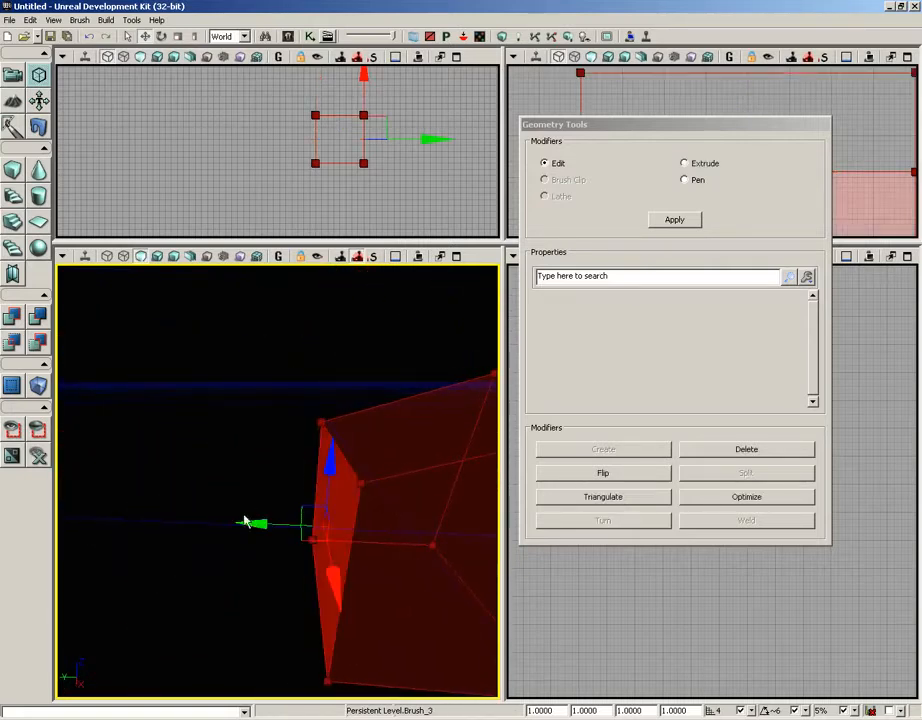
mouse_move(255, 521)
left_mouse_down()
mouse_move(122, 523)
mouse_move(165, 520)
left_mouse_up()
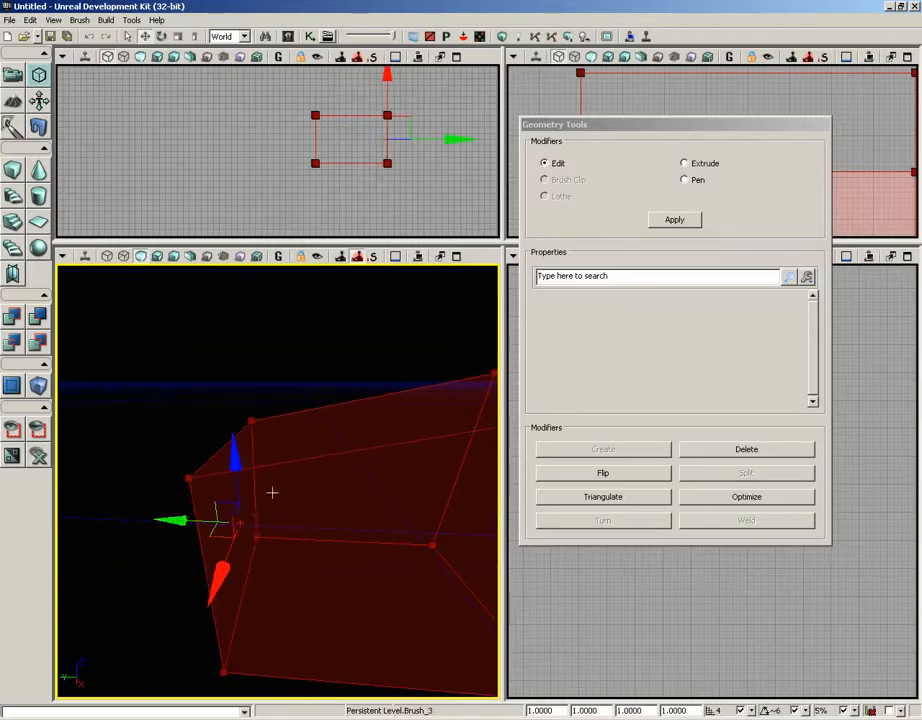
Scale the selected side face down uniformly so the brush tapers to a small end.
right_click_drag(333, 392, 335, 426)
right_click_drag(144, 378, 335, 405)
middle_click_drag(335, 405, 177, 402)
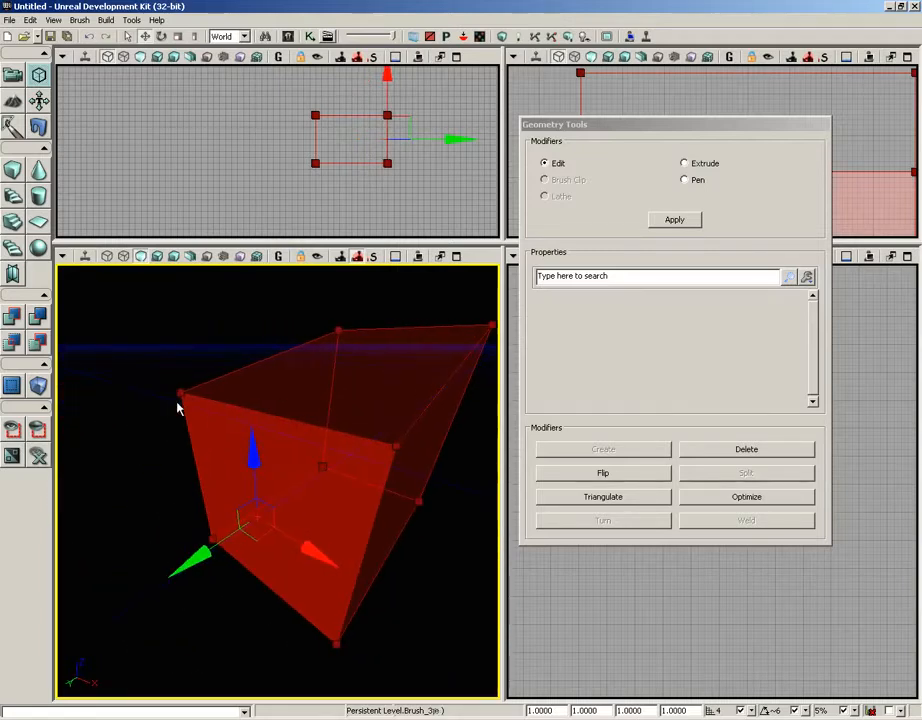
key("space")
key("space")
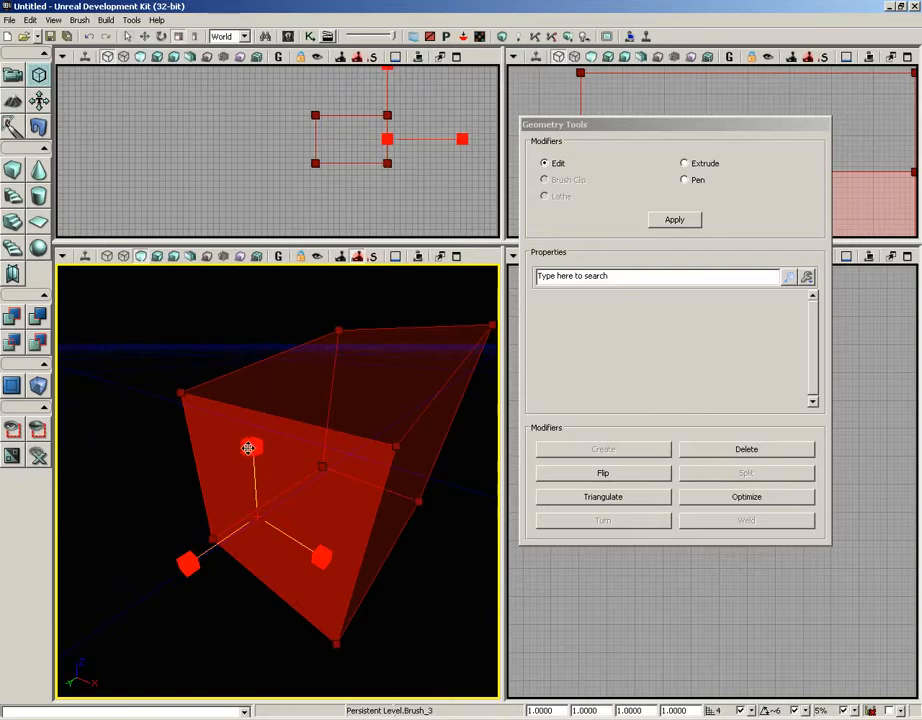
left_click_drag(248, 448, 243, 395)
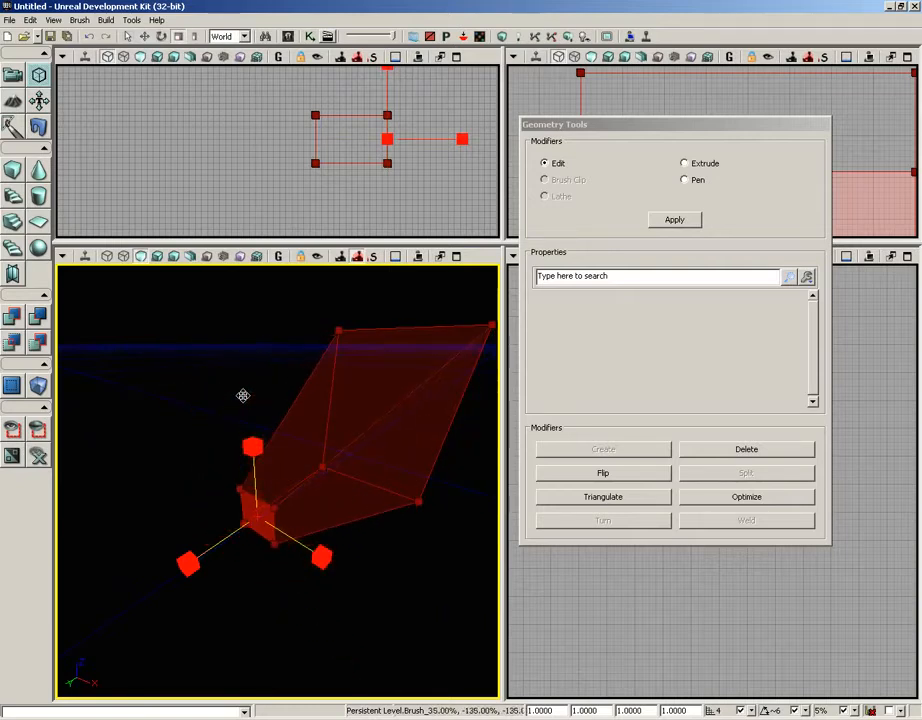
Select the raised top edge opposite the small face and scale it to about twice its length.
left_click(398, 327)
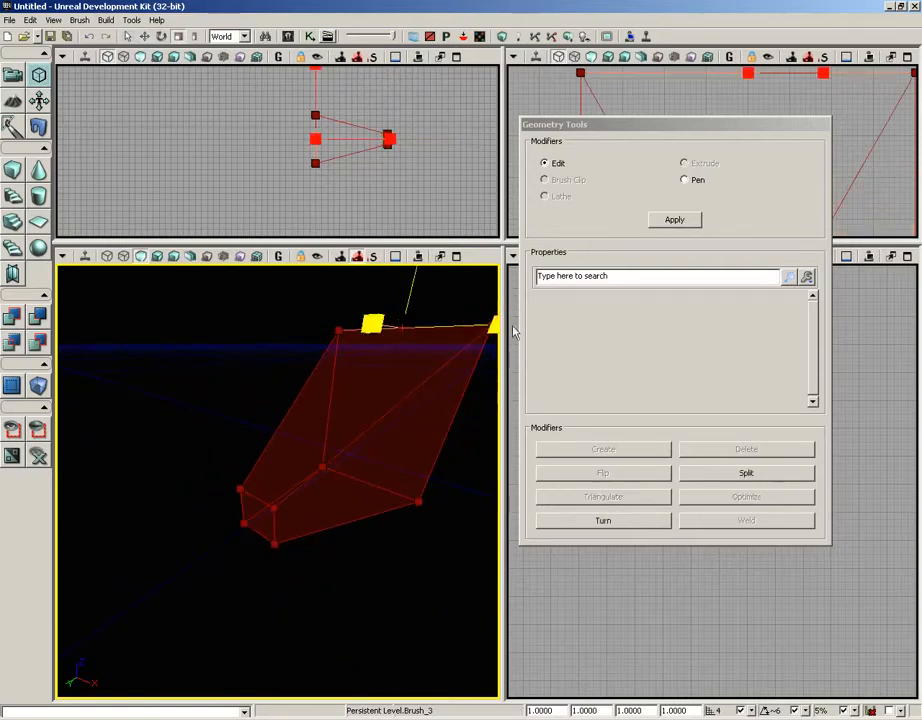
right_click_drag(487, 324, 335, 340)
left_click_drag(319, 322, 320, 548)
mouse_move(408, 570)
right_mouse_down()
mouse_move(323, 531)
mouse_move(377, 566)
mouse_move(469, 564)
mouse_move(410, 548)
mouse_move(496, 535)
mouse_move(370, 504)
mouse_move(416, 562)
right_mouse_up()
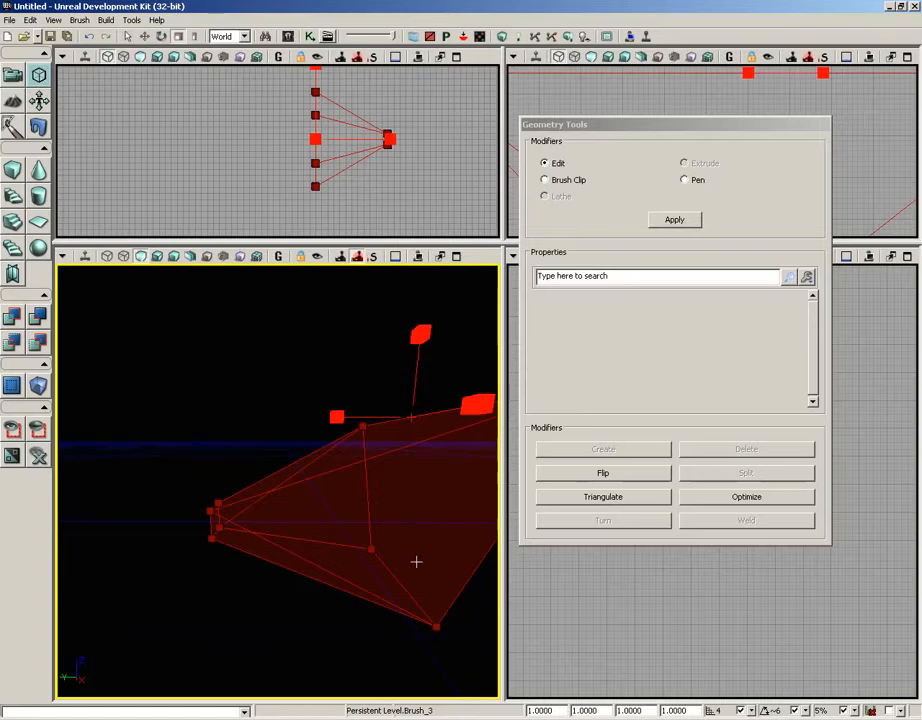
Reset the deformed brush to a default cube and select one of its top corner vertices.
left_click(11, 173)
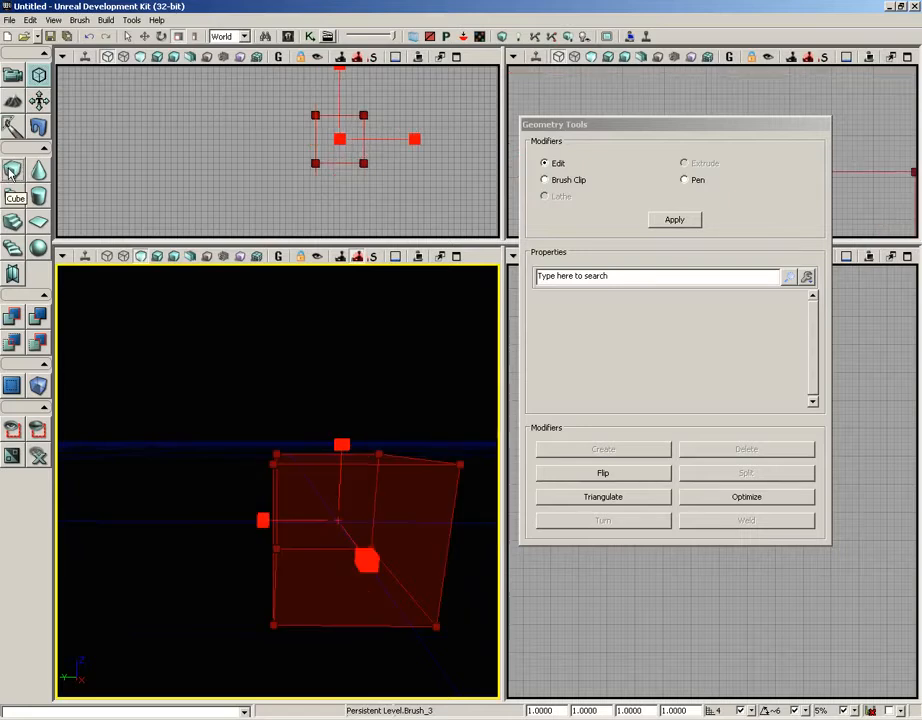
mouse_move(197, 338)
right_mouse_down()
mouse_move(232, 391)
mouse_move(156, 372)
mouse_move(189, 272)
mouse_move(189, 300)
right_mouse_up()
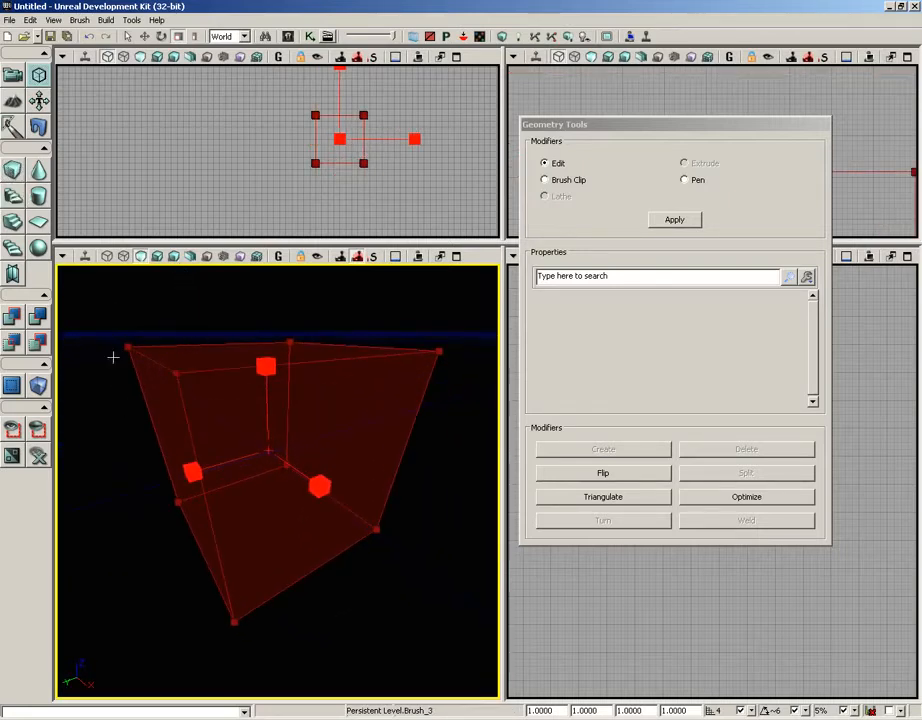
left_click(440, 351)
mouse_move(430, 430)
right_mouse_down()
mouse_move(319, 422)
mouse_move(397, 418)
mouse_move(423, 408)
mouse_move(426, 387)
mouse_move(445, 432)
right_mouse_up()
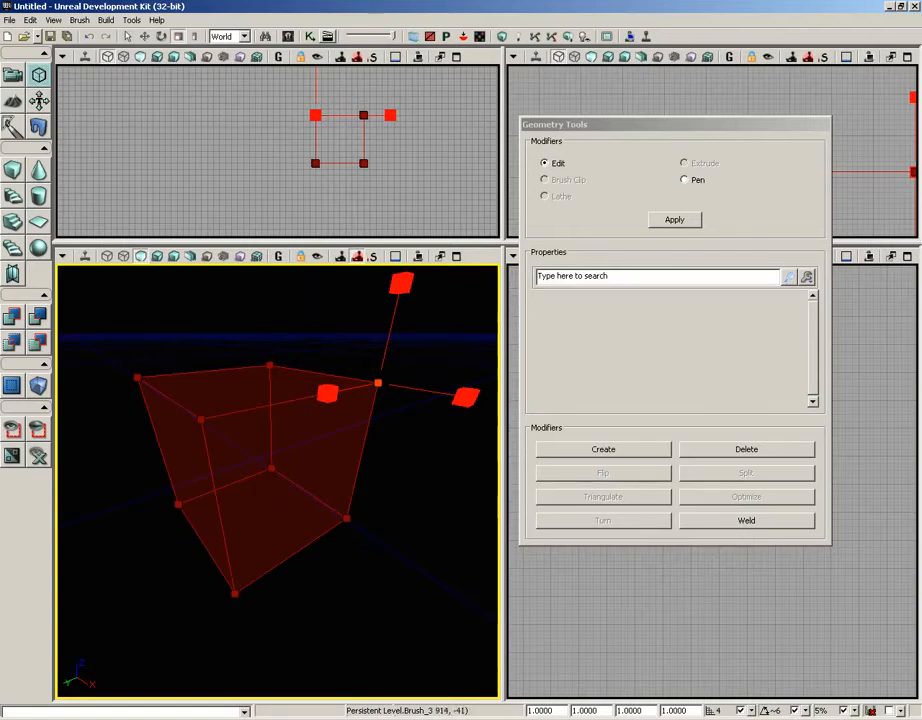
Set the drag grid snap to 8 and move the corner vertex along Y onto the neighbouring top corner.
left_click(755, 711)
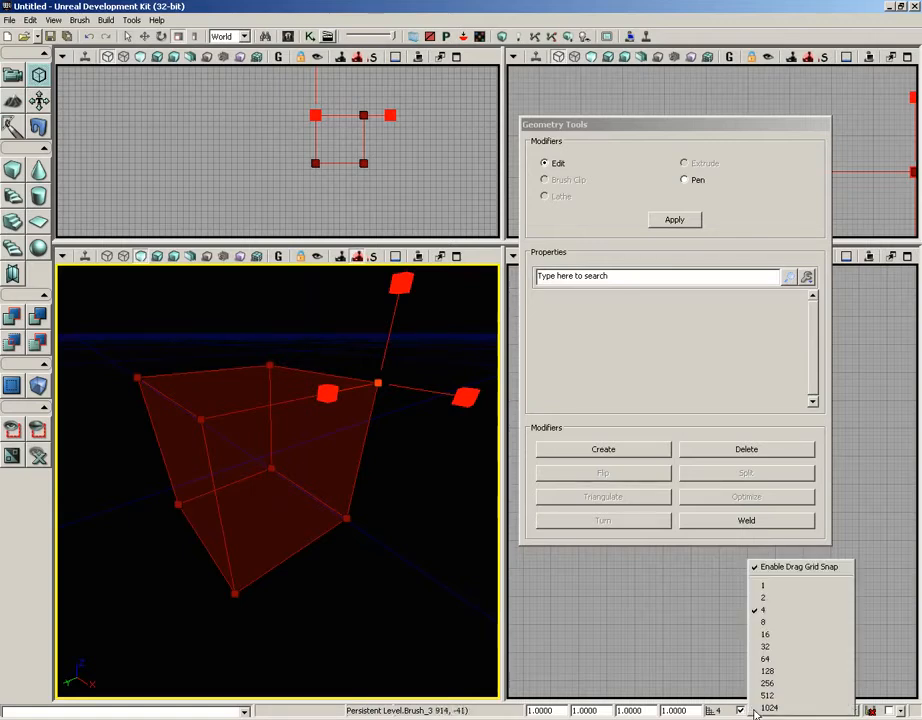
left_click(776, 622)
mouse_move(442, 545)
left_mouse_down()
mouse_move(387, 494)
mouse_move(449, 481)
mouse_move(416, 513)
left_mouse_up()
key("space")
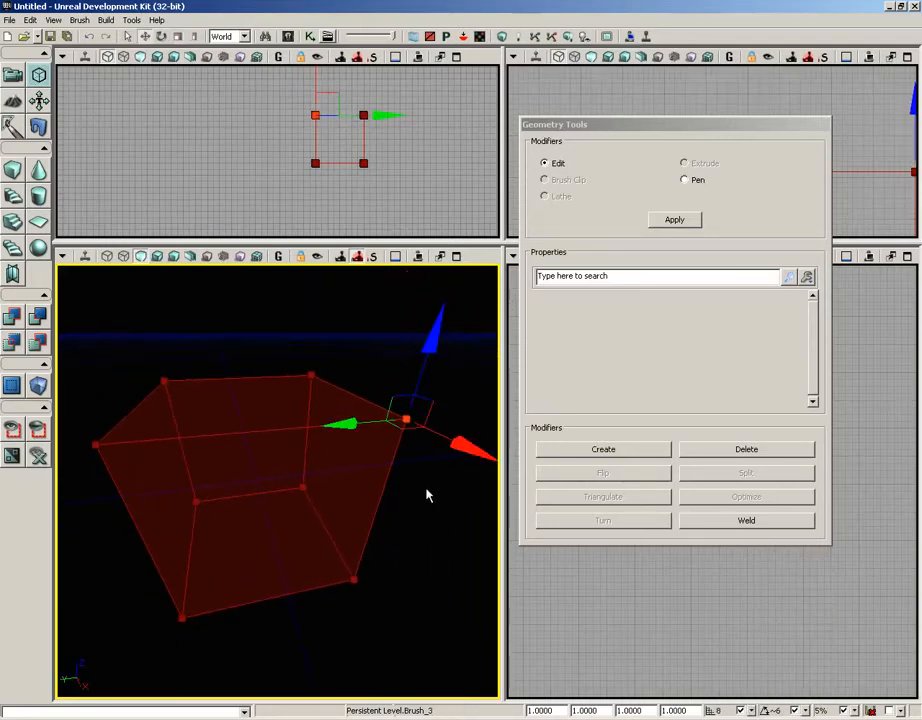
left_click_drag(350, 422, 231, 424)
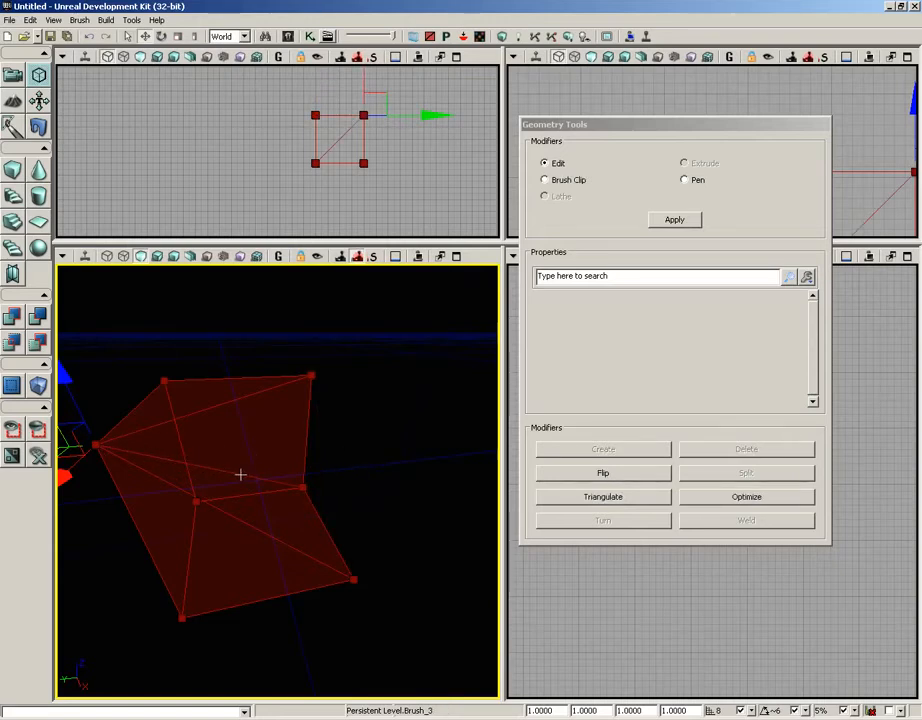
left_click_drag(406, 470, 364, 461)
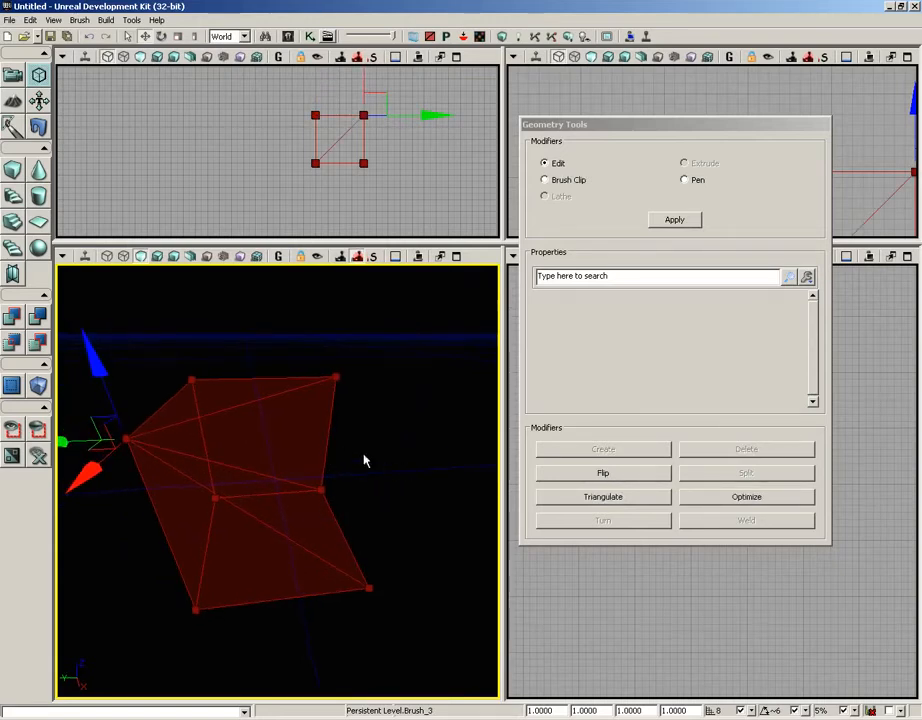
Select the vertex at the shared corner and move it back along Y to about the middle of the top edge.
left_click(125, 438)
right_click_drag(129, 512, 106, 507)
left_click_drag(95, 437, 177, 436)
left_click(92, 454)
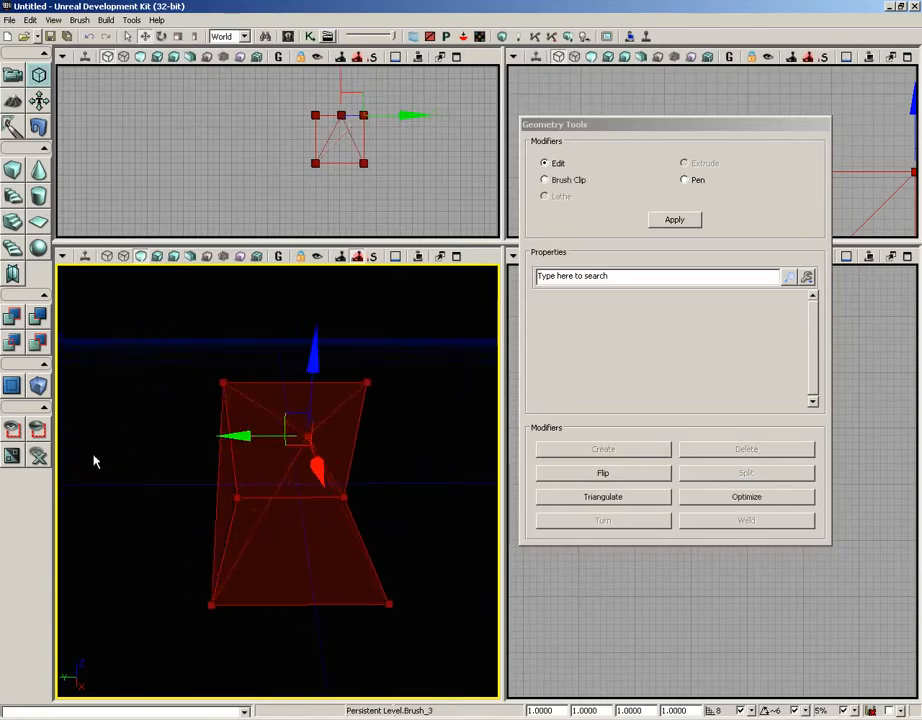
mouse_move(92, 454)
left_mouse_down()
mouse_move(77, 452)
mouse_move(190, 449)
mouse_move(97, 434)
left_mouse_up()
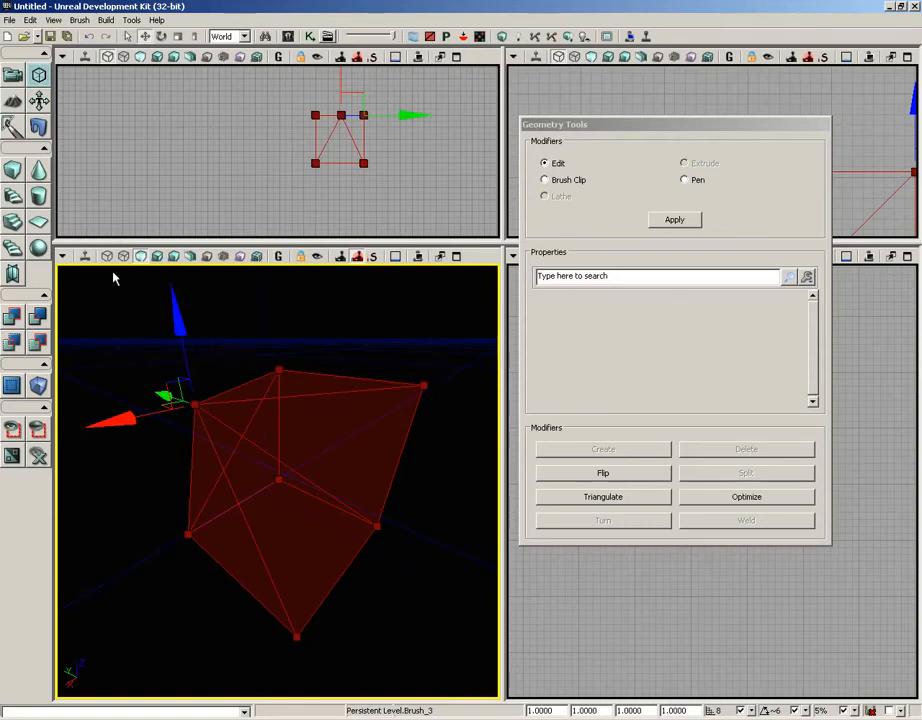
Replace the collapsed shape with a fresh cube brush.
left_click(13, 174)
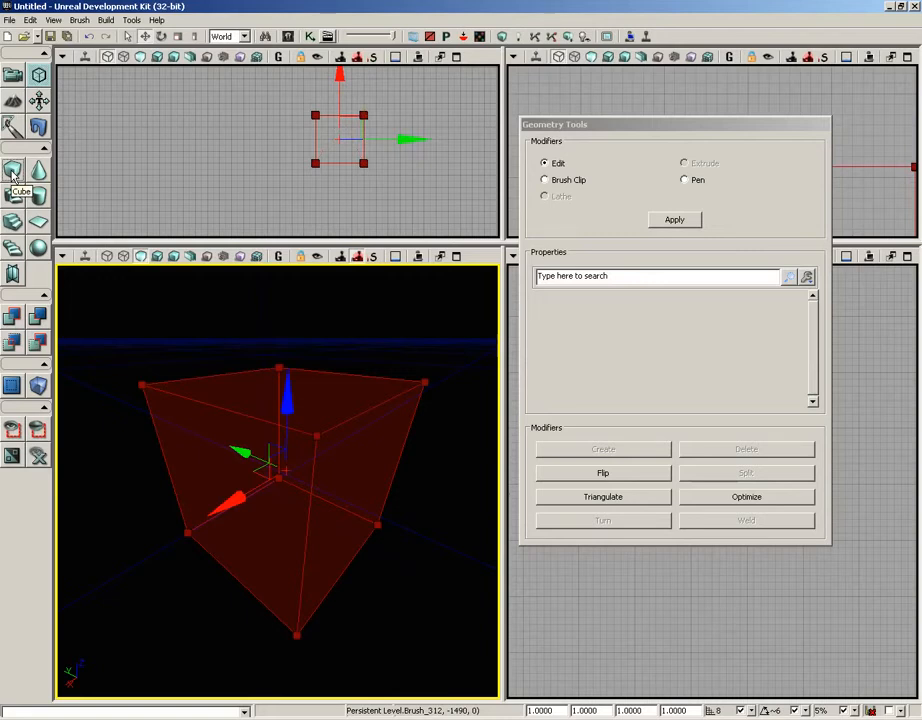
mouse_move(212, 346)
left_mouse_down()
mouse_move(265, 375)
mouse_move(64, 360)
mouse_move(127, 349)
left_mouse_up()
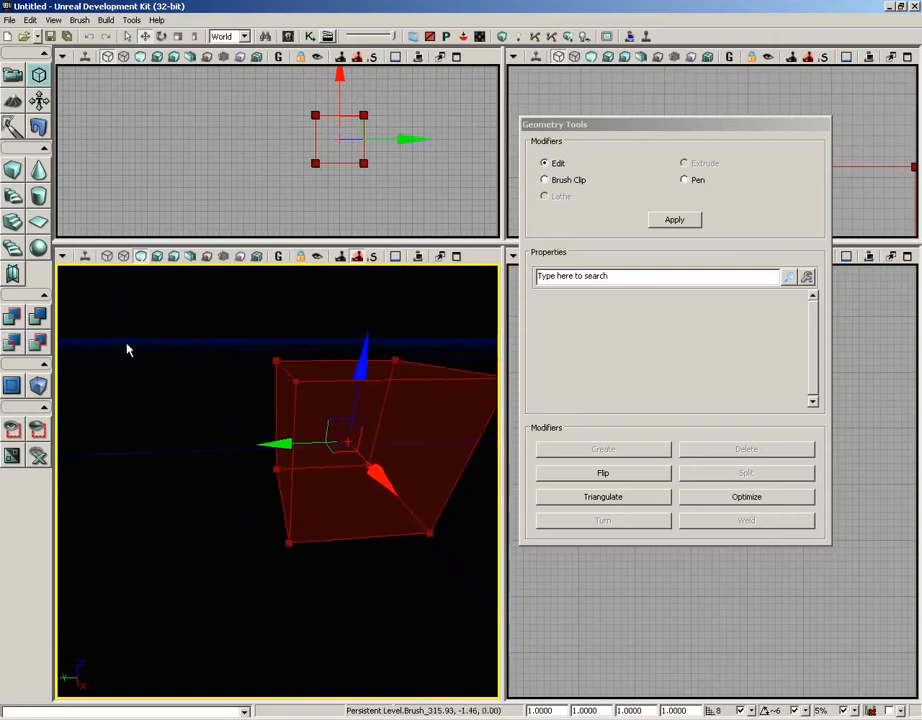
Pull the cube's bottom side edge outward along Y and select the sloped face above it.
left_click(278, 498)
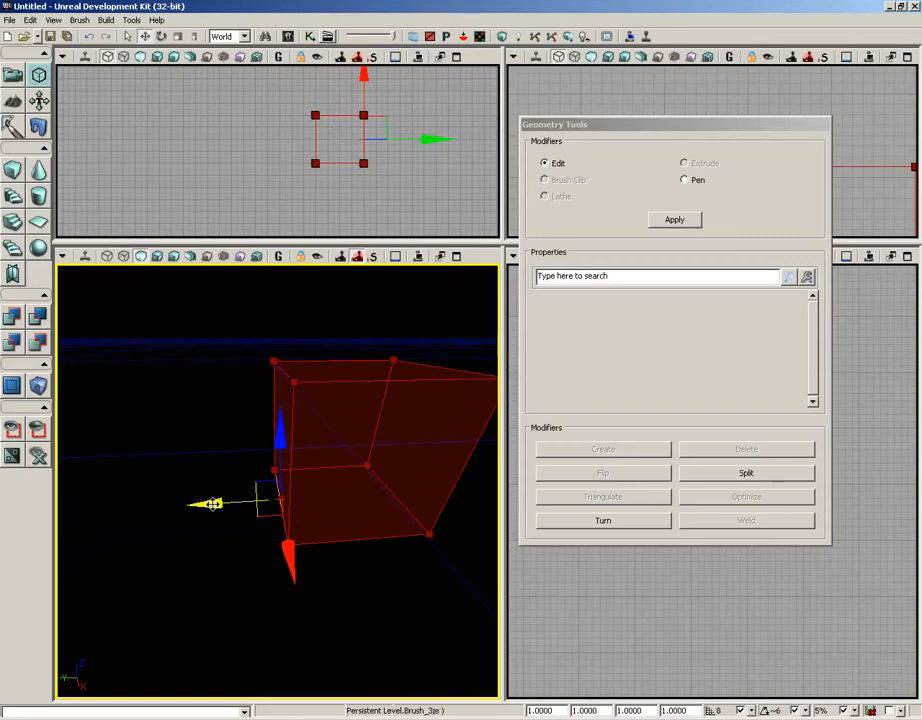
left_click_drag(213, 503, 80, 504)
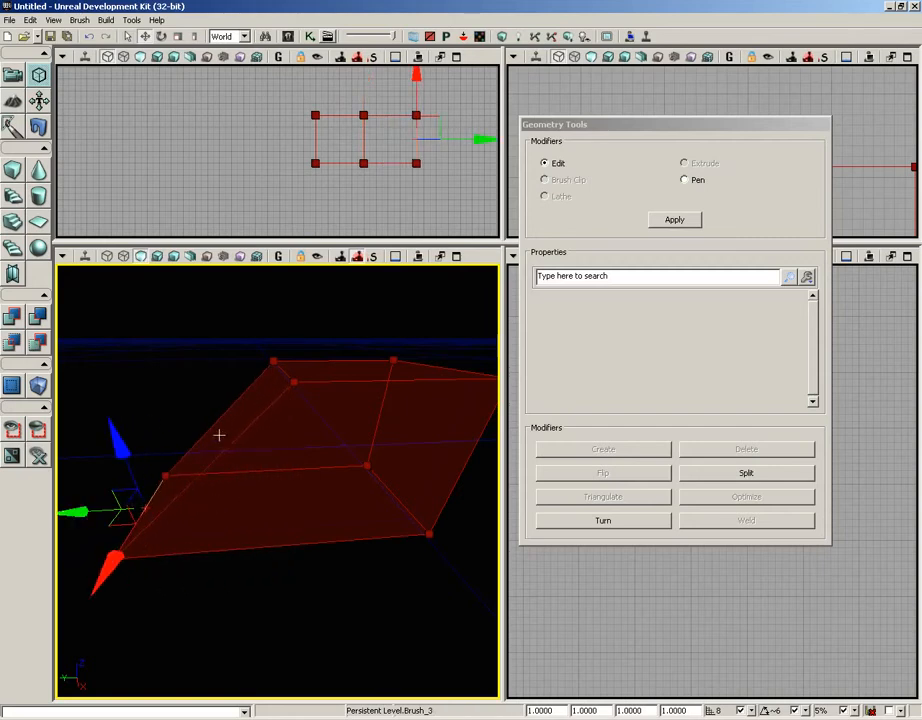
left_click(218, 435)
mouse_move(257, 642)
left_mouse_down()
mouse_move(239, 587)
mouse_move(196, 578)
left_mouse_up()
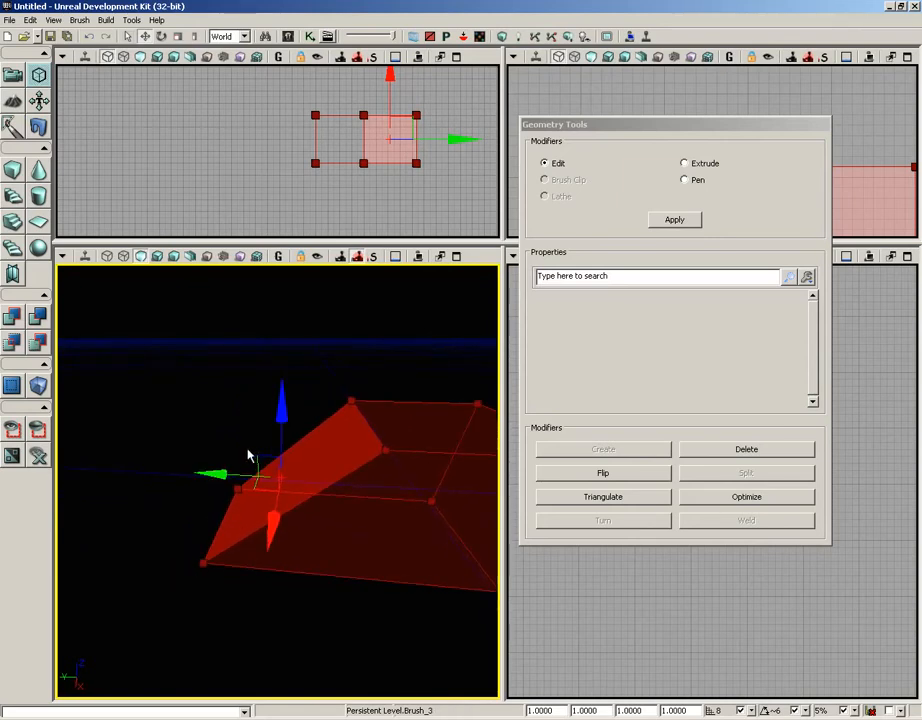
Try moving the sloped face along the world Z, Y and X axes, undoing each move.
left_click_drag(275, 397, 278, 360)
key("ctrl+z")
left_click(312, 478)
mouse_move(220, 475)
left_mouse_down()
mouse_move(165, 471)
mouse_move(218, 477)
left_mouse_up()
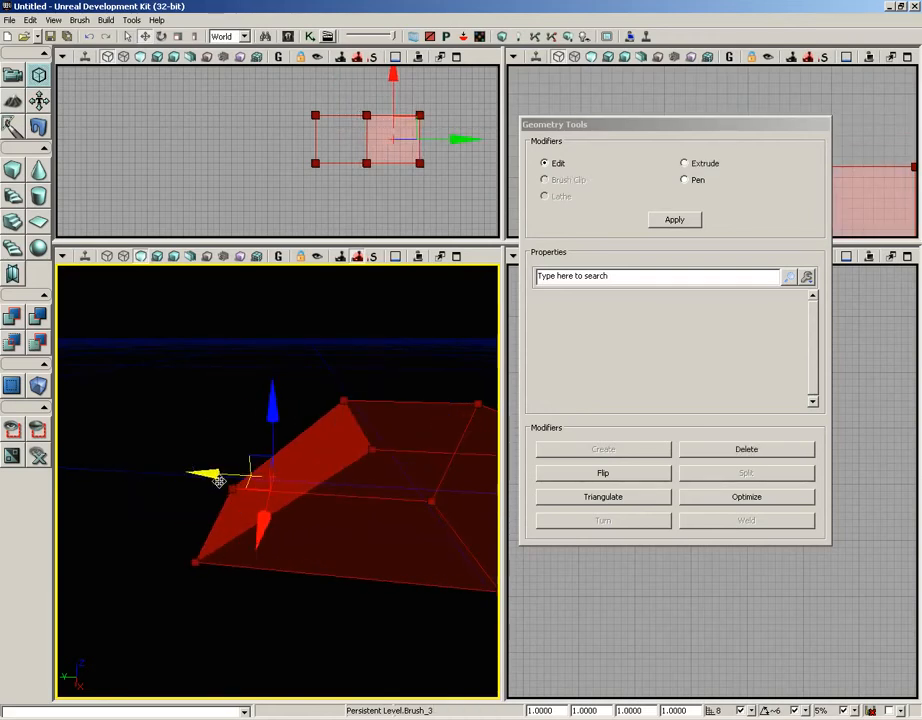
key("ctrl+z")
left_click(289, 491)
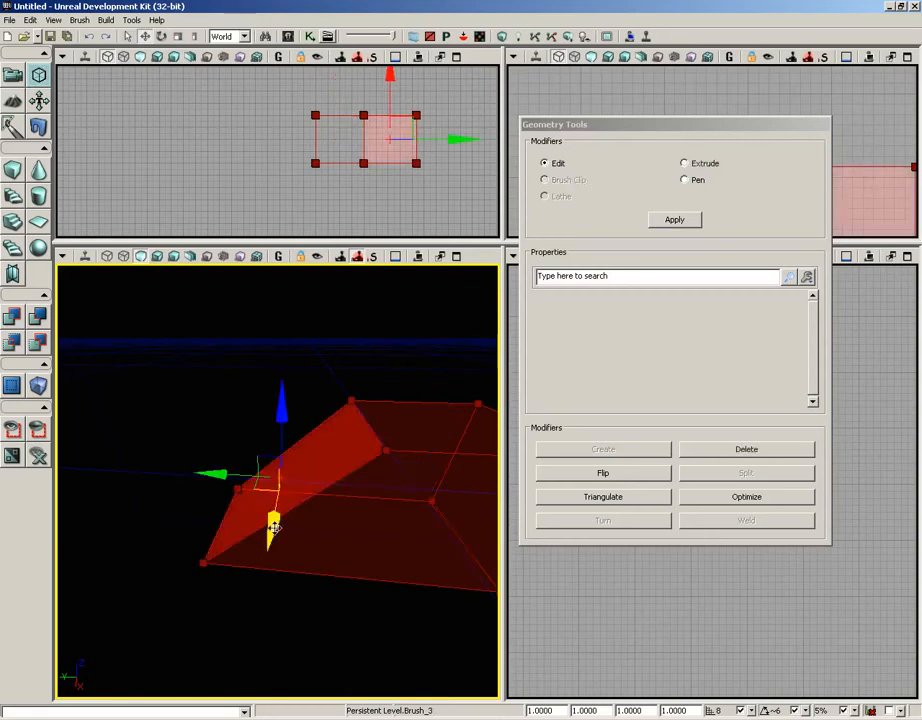
mouse_move(165, 523)
left_mouse_down()
mouse_move(277, 541)
mouse_move(292, 529)
left_mouse_up()
key("ctrl+z")
left_click(260, 474)
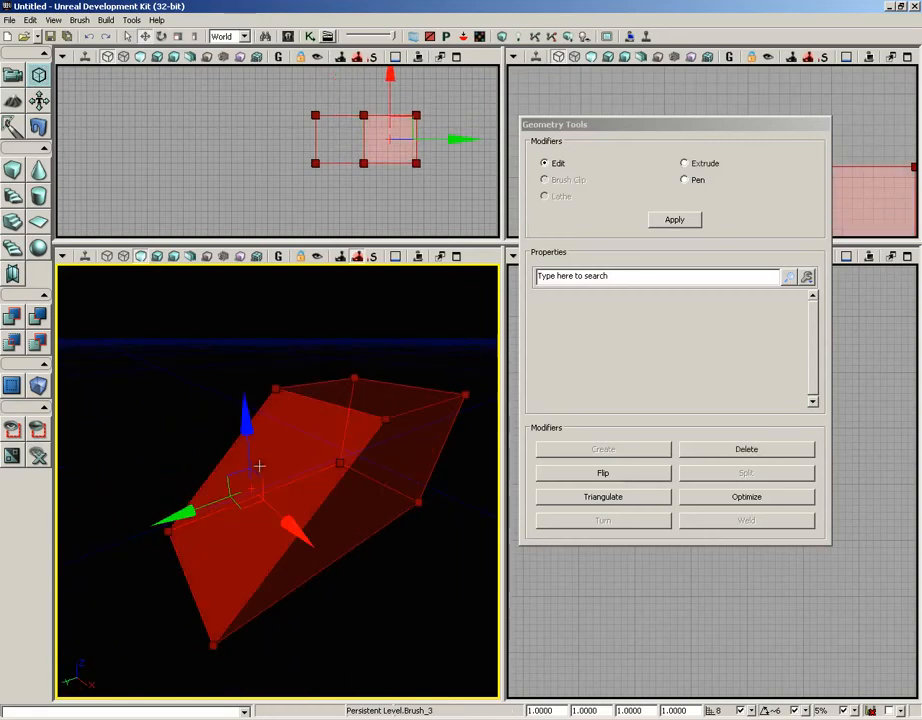
Switch the reference coordinate system to Local and examine how the move gizmo is oriented on the sloped face.
left_click(229, 38)
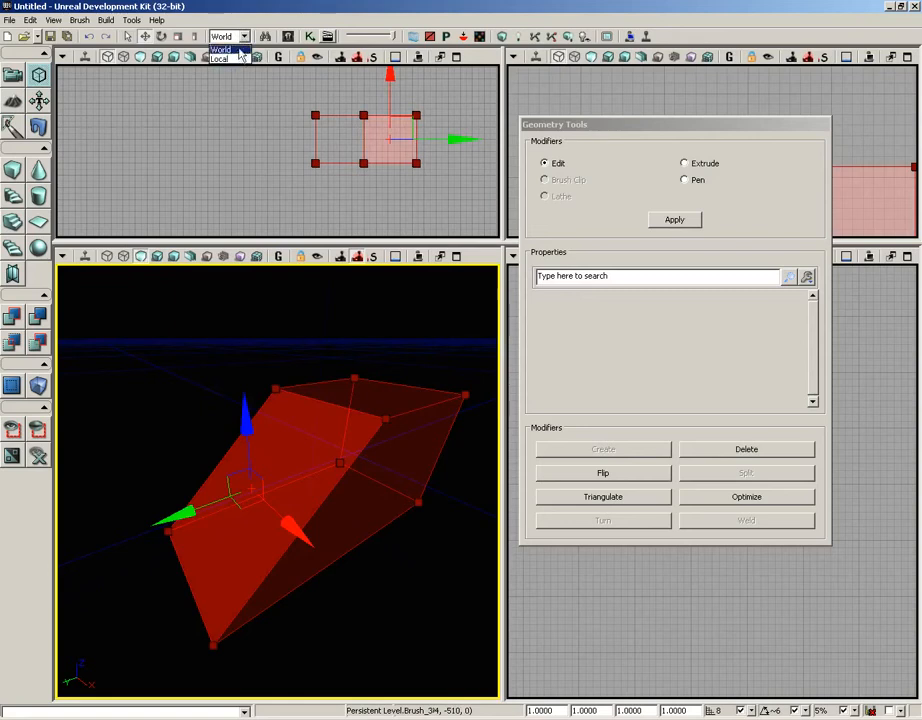
left_click(238, 59)
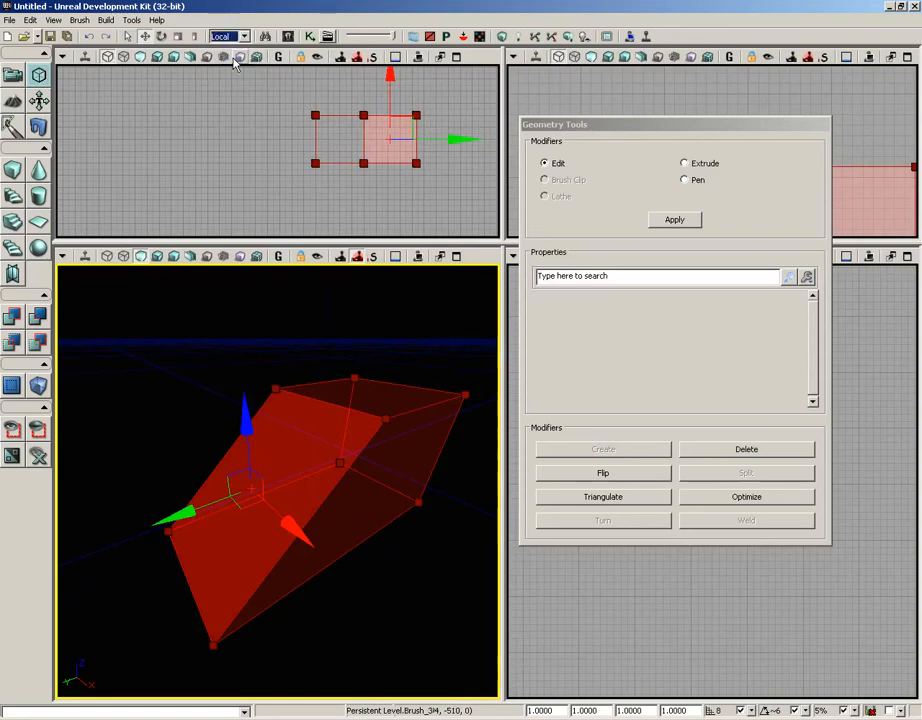
middle_click_drag(193, 342, 257, 333)
left_click_drag(257, 333, 196, 358)
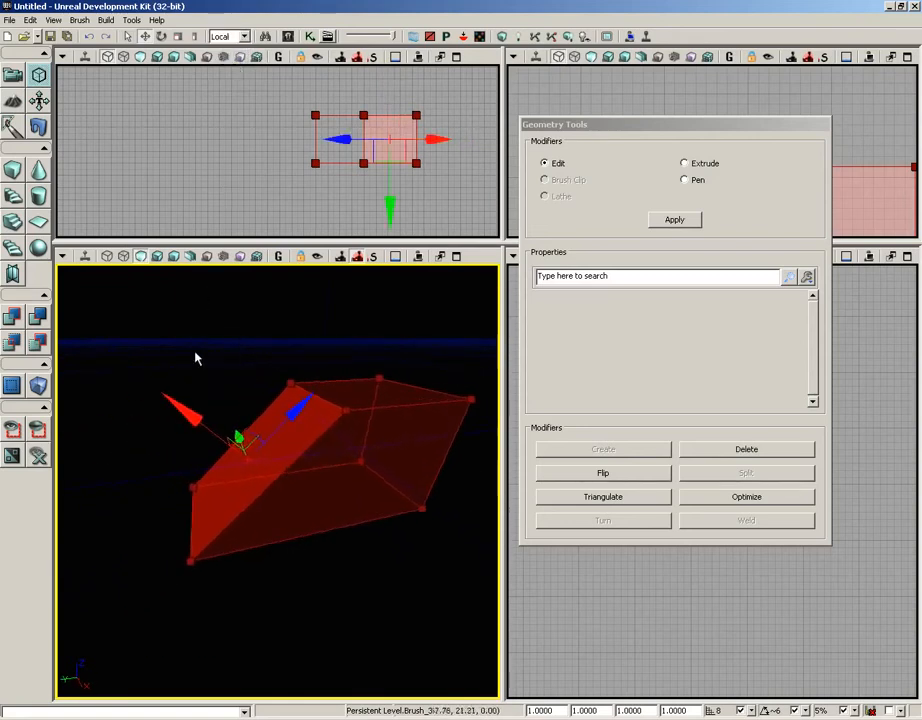
middle_click_drag(196, 358, 193, 387)
right_click_drag(193, 387, 183, 343)
left_click_drag(183, 343, 177, 270)
right_click_drag(177, 270, 185, 344)
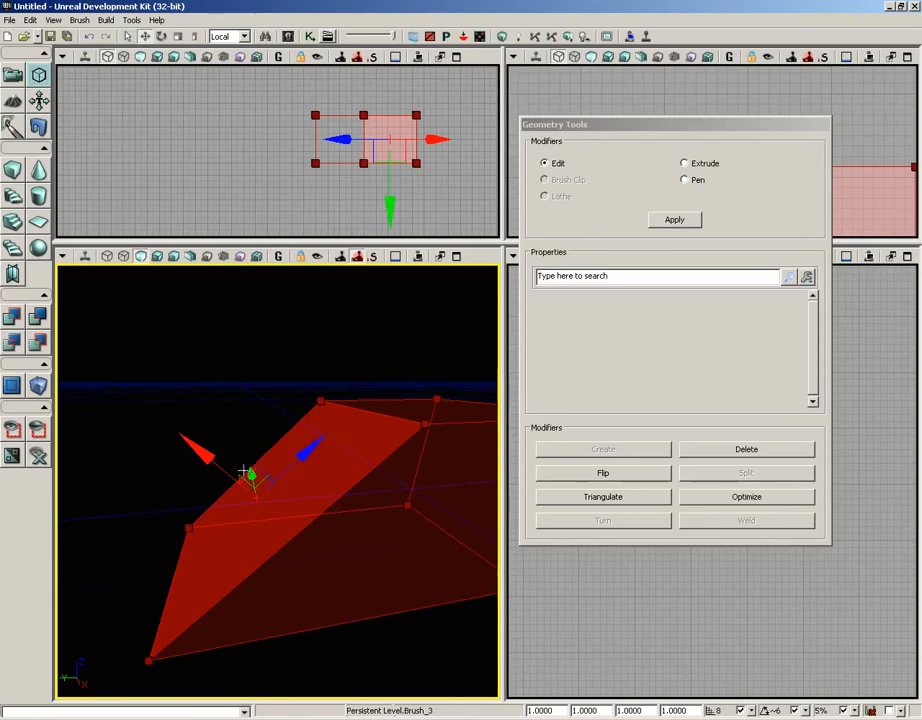
mouse_move(257, 397)
left_mouse_down()
mouse_move(257, 387)
mouse_move(156, 385)
mouse_move(339, 385)
left_mouse_up()
left_click_drag(162, 370, 222, 323)
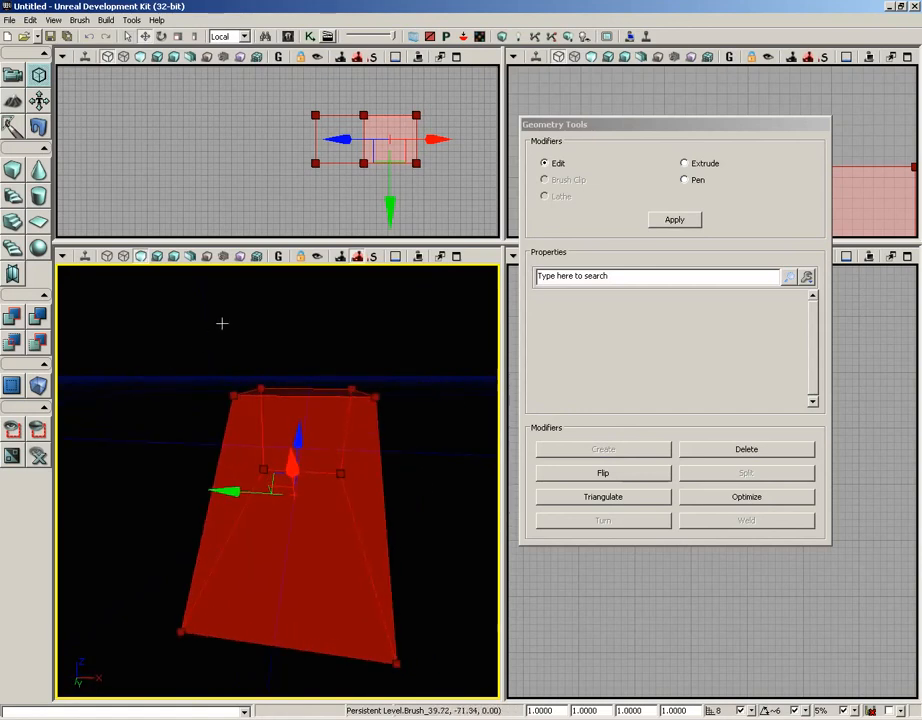